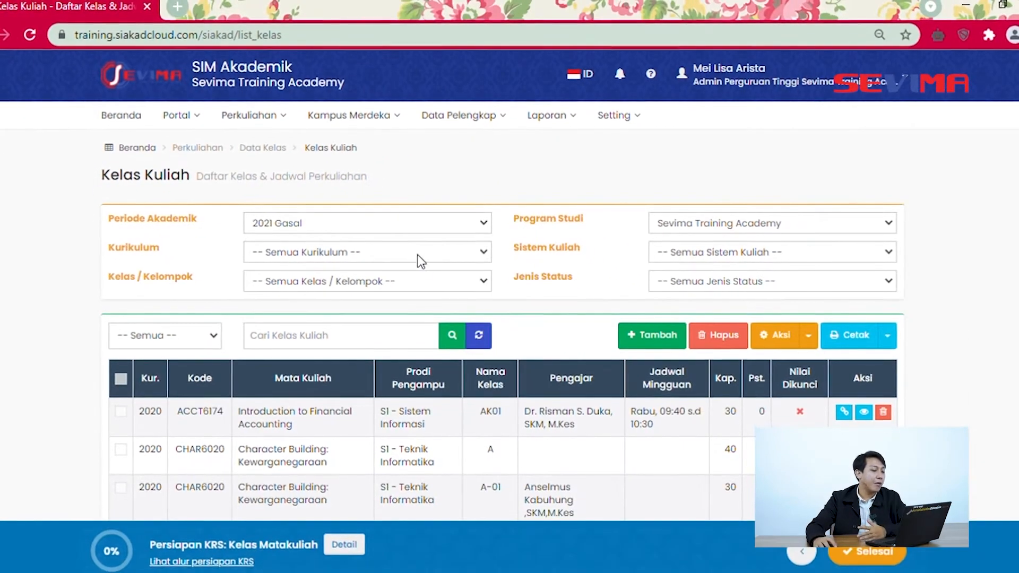
# Step: Filter the class list to the 2020/2021 Gasal academic period with Sevima Training Academy as the study programme
pyautogui.scroll(-2, 425, 273)
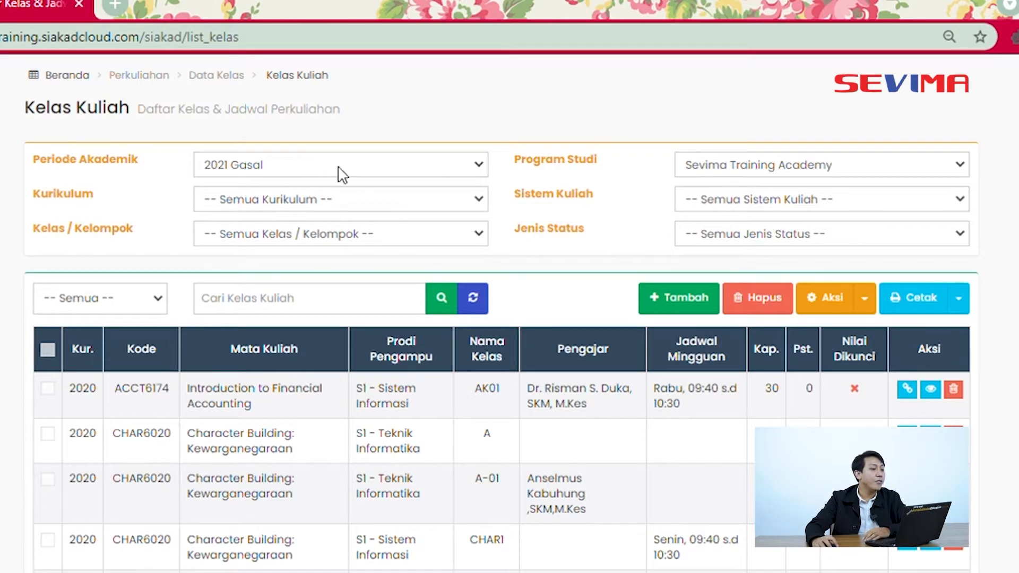
pyautogui.click(284, 170)
pyautogui.click(300, 218)
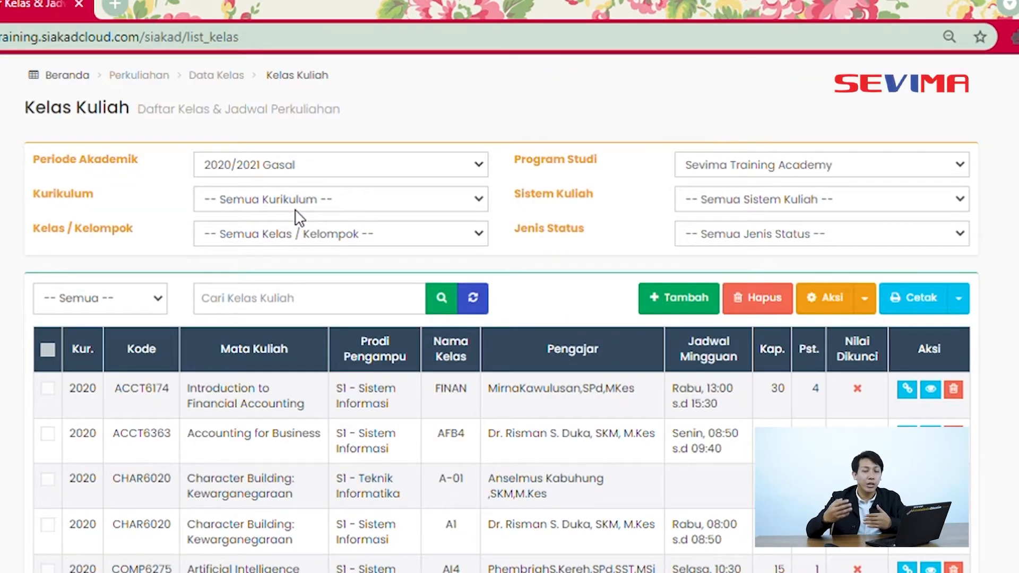
pyautogui.click(757, 171)
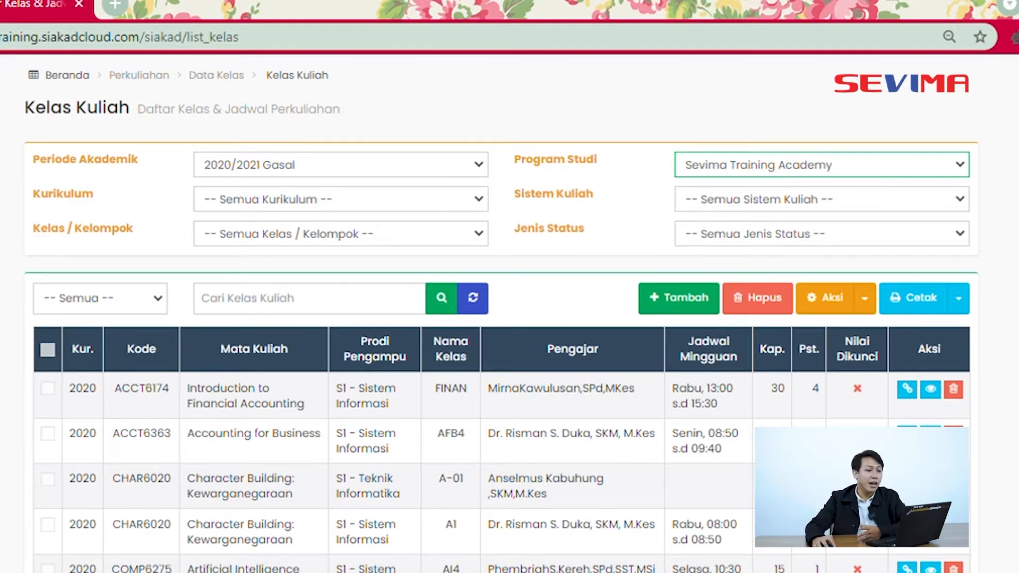
pyautogui.scroll(3, 652, 308)
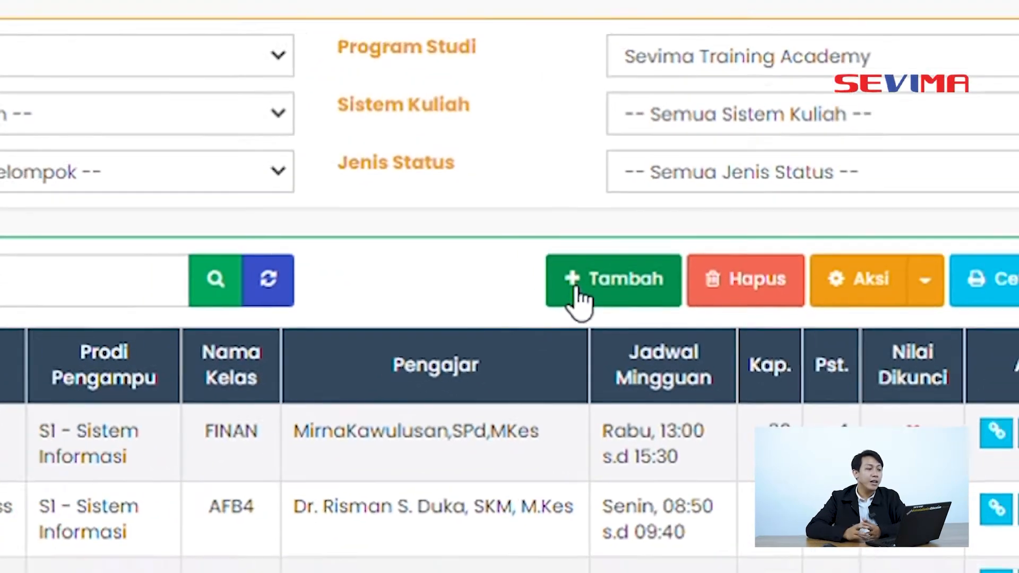
# Step: Start a new class entry for period 2021 Gasal, study programme S1 - Teknik Informatika and curriculum year 2020
pyautogui.click(568, 278)
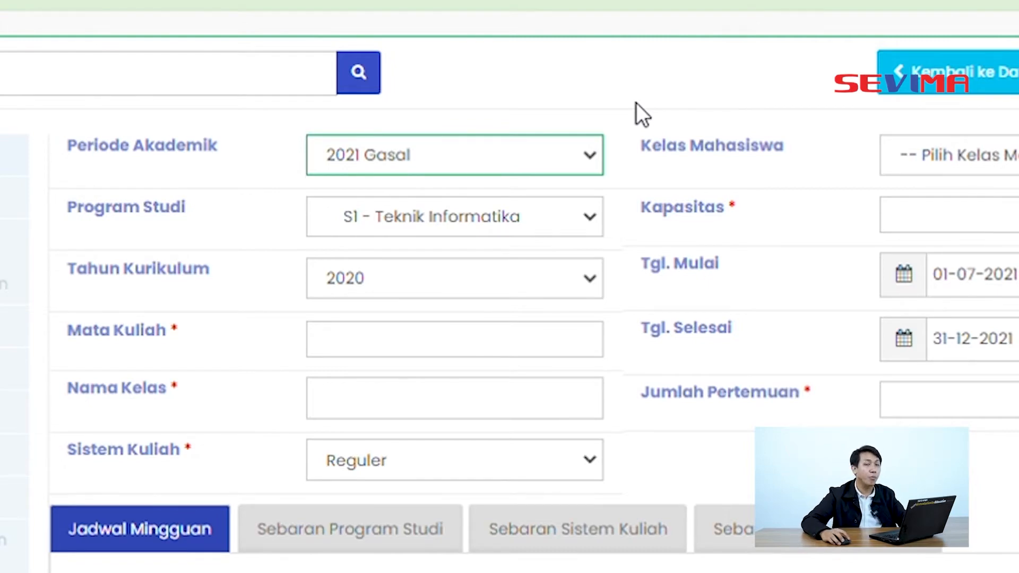
pyautogui.scroll(-2, 692, 154)
pyautogui.scroll(2, 692, 153)
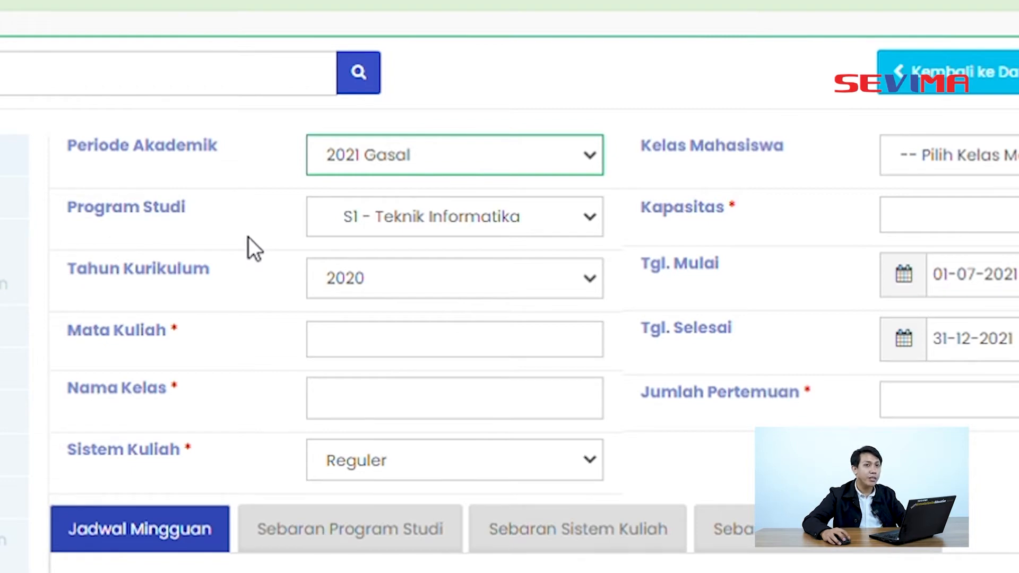
pyautogui.click(374, 221)
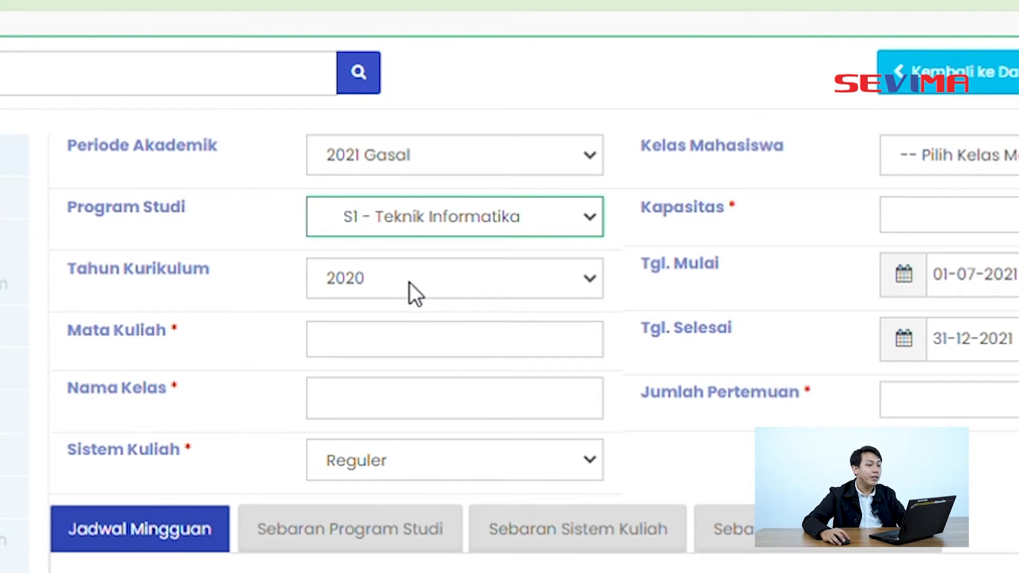
pyautogui.moveTo(129, 276); pyautogui.dragTo(168, 282)
pyautogui.click(222, 277)
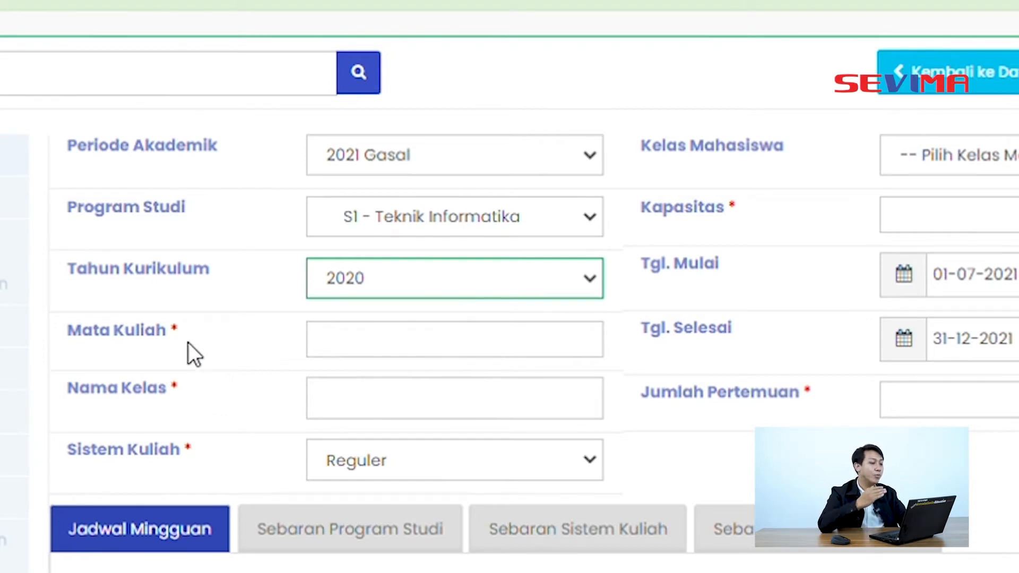
# Step: Look up the course with "bus" and choose ISYS6317 - Business Process Management for the new class
pyautogui.moveTo(187, 342); pyautogui.dragTo(88, 321)
pyautogui.click(219, 344)
pyautogui.click(369, 346)
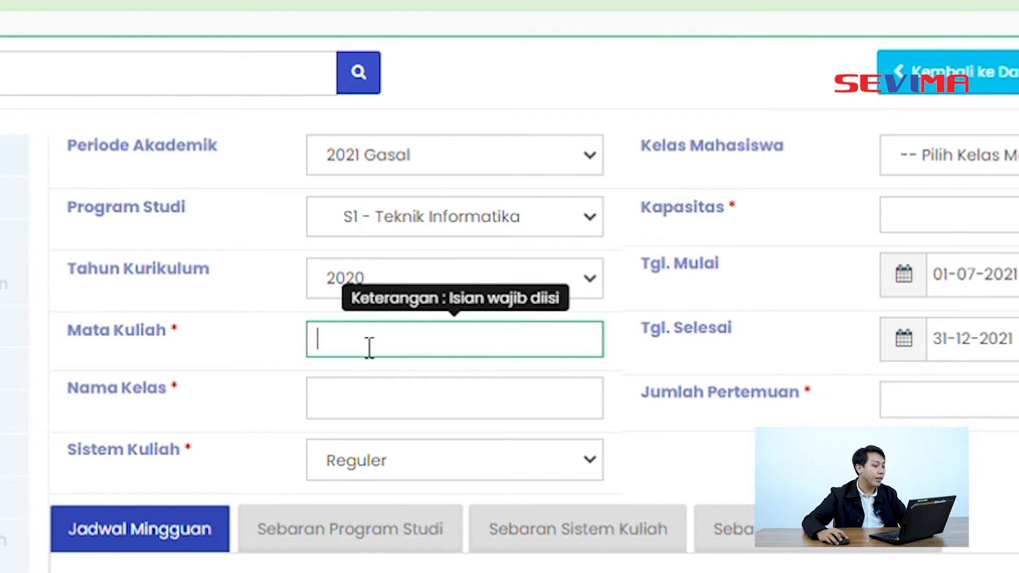
pyautogui.write('bus')
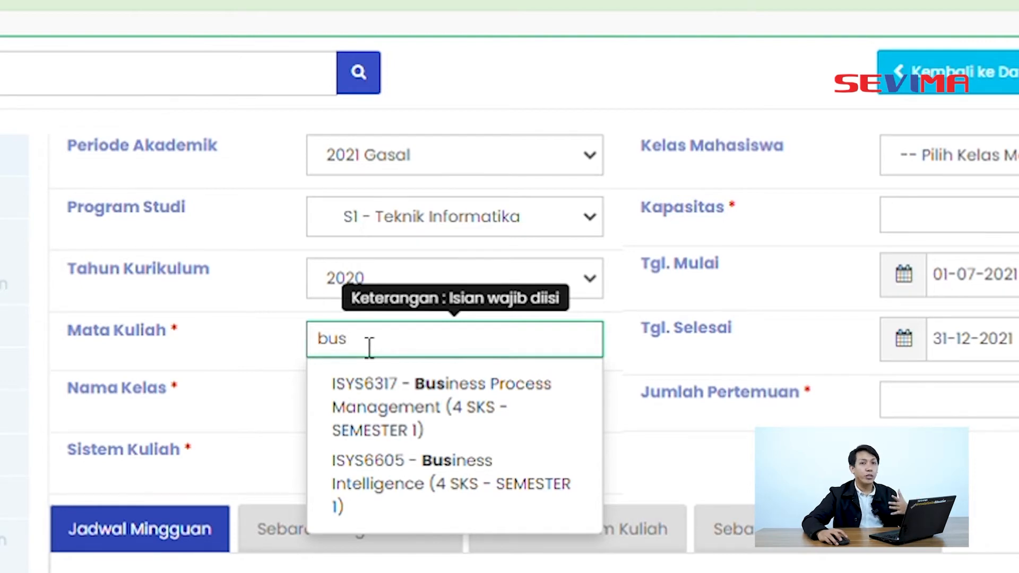
pyautogui.click(428, 423)
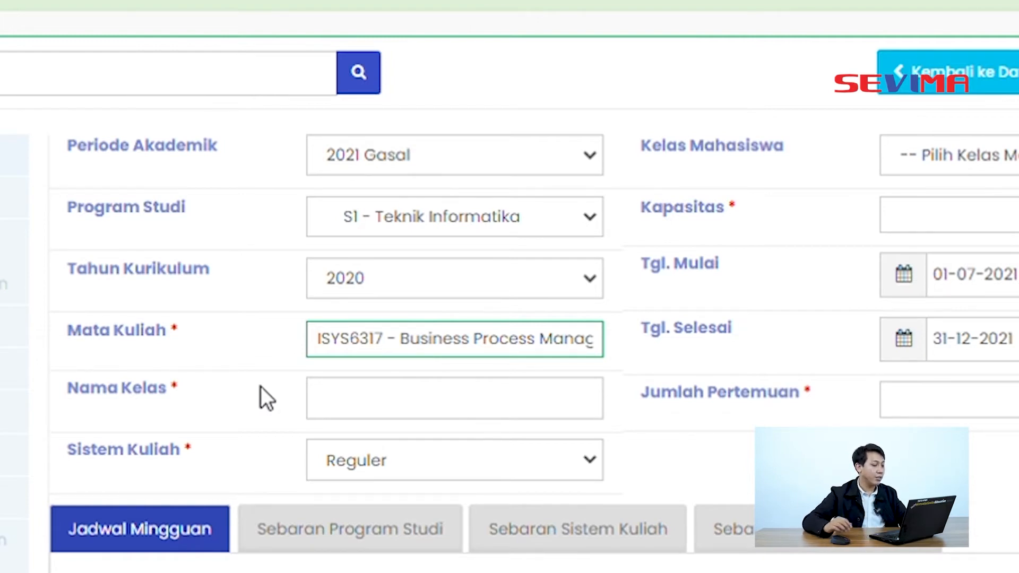
# Step: Name the class A01 and keep its study system as Reguler
pyautogui.click(371, 417)
pyautogui.write('A0')
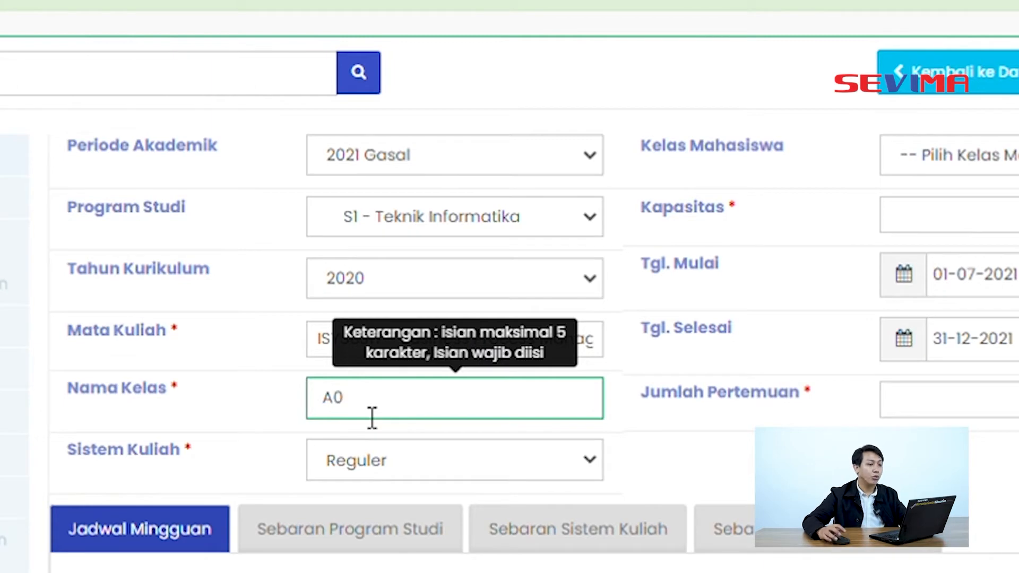
pyautogui.write('1')
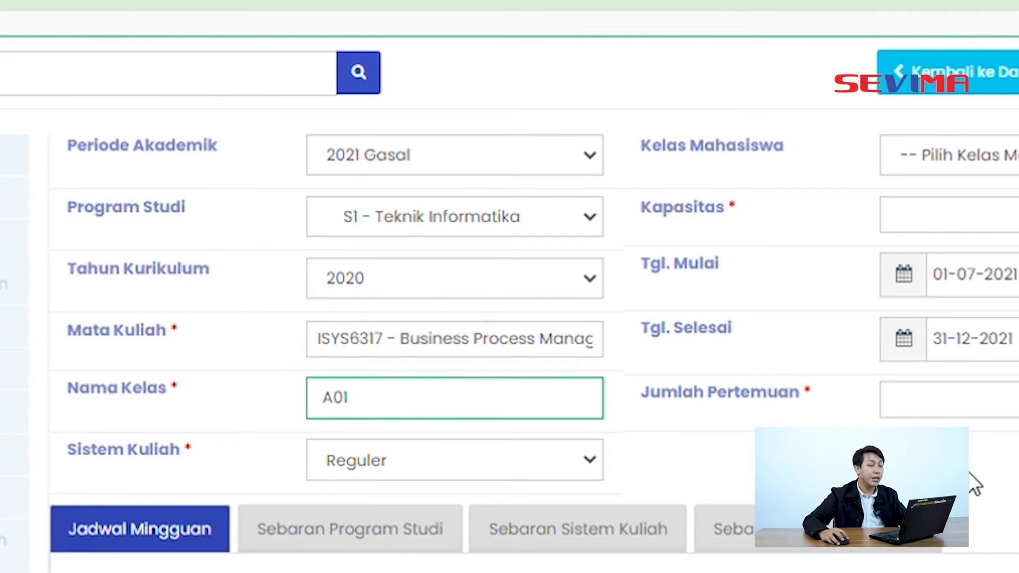
pyautogui.click(406, 455)
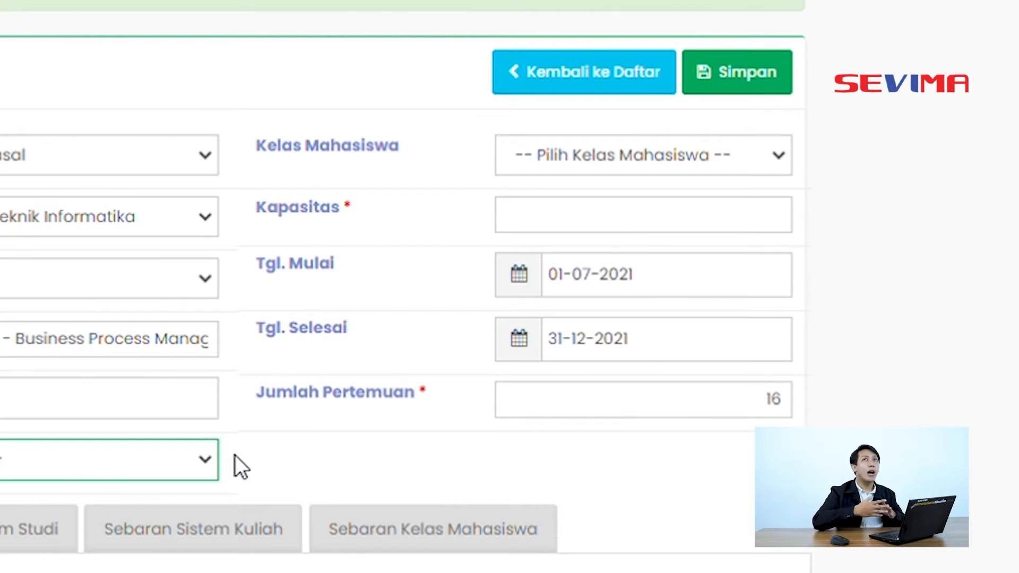
pyautogui.click(546, 476)
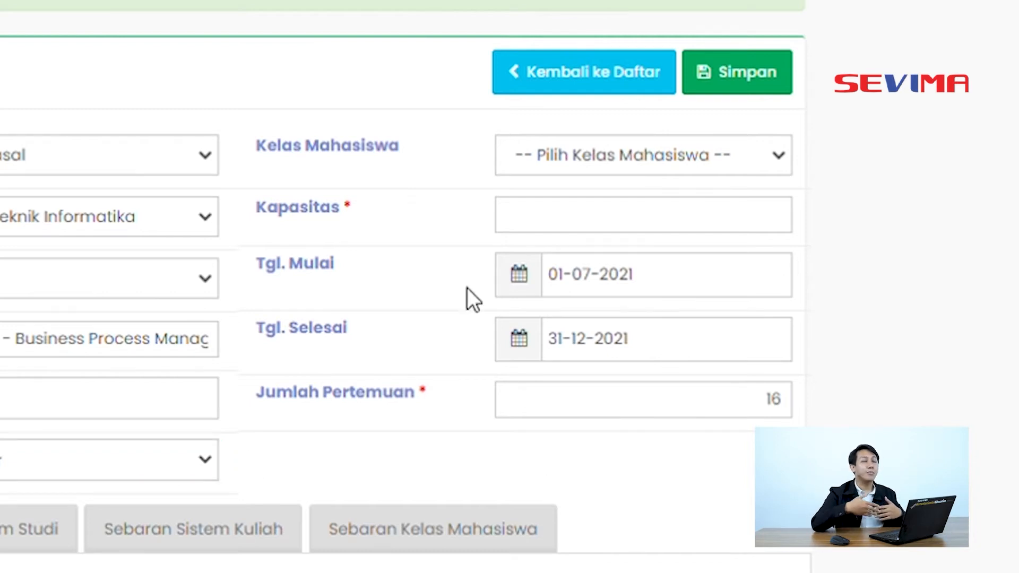
# Step: Set the class capacity to 30, leaving the student class unselected
pyautogui.click(557, 154)
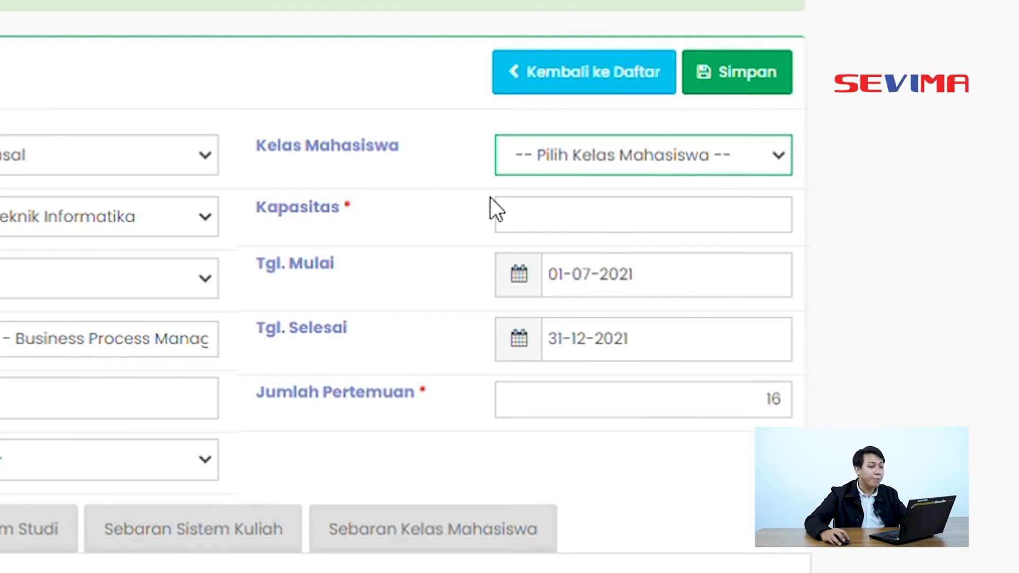
pyautogui.click(544, 228)
pyautogui.click(409, 187)
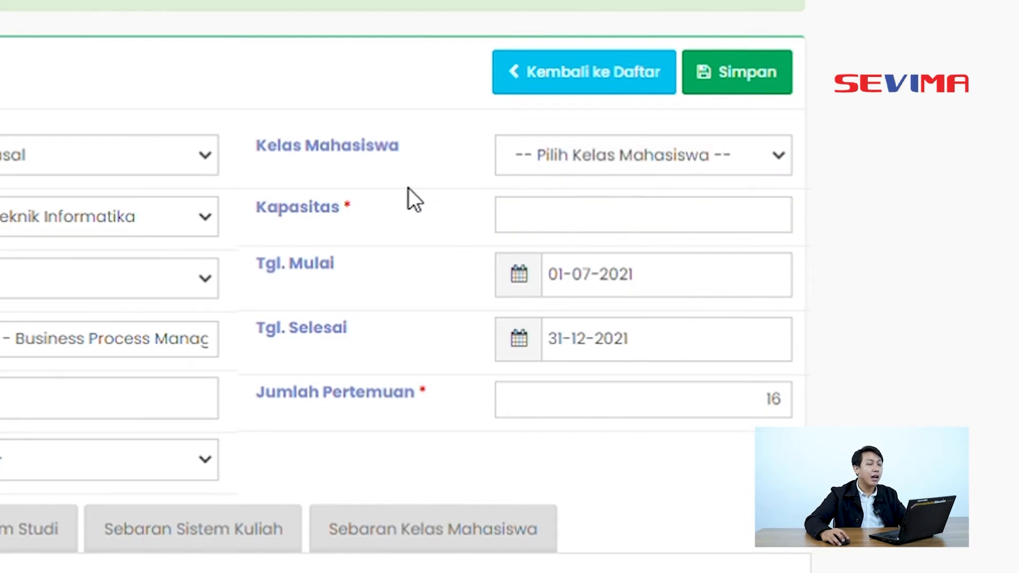
pyautogui.scroll(-3, 412, 192)
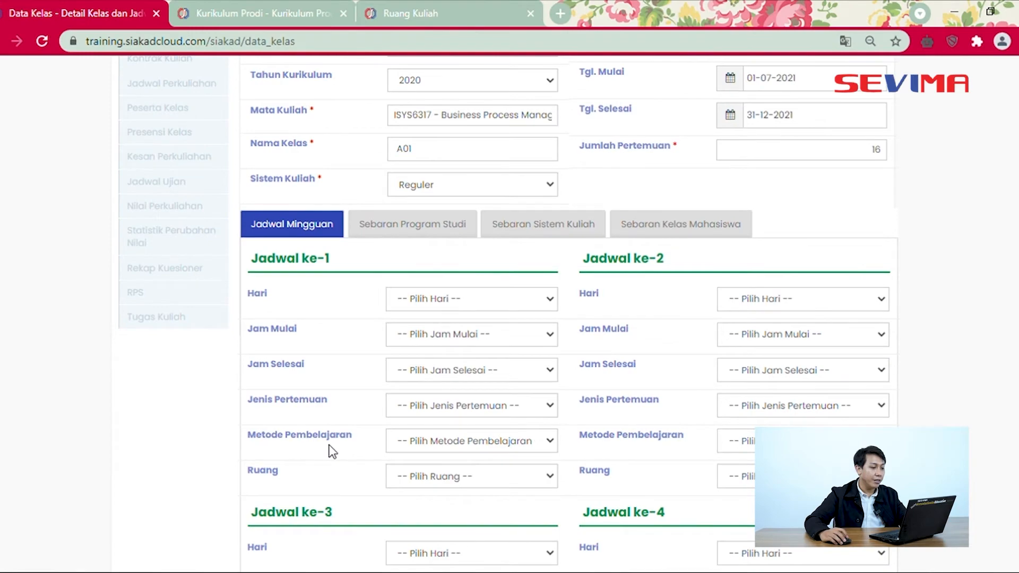
pyautogui.scroll(6, 332, 451)
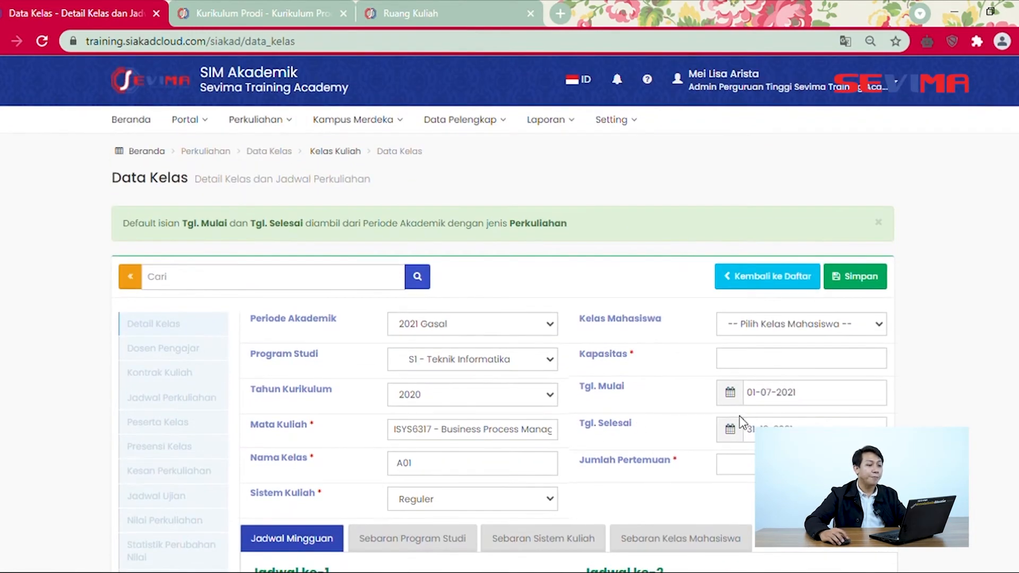
pyautogui.click(758, 368)
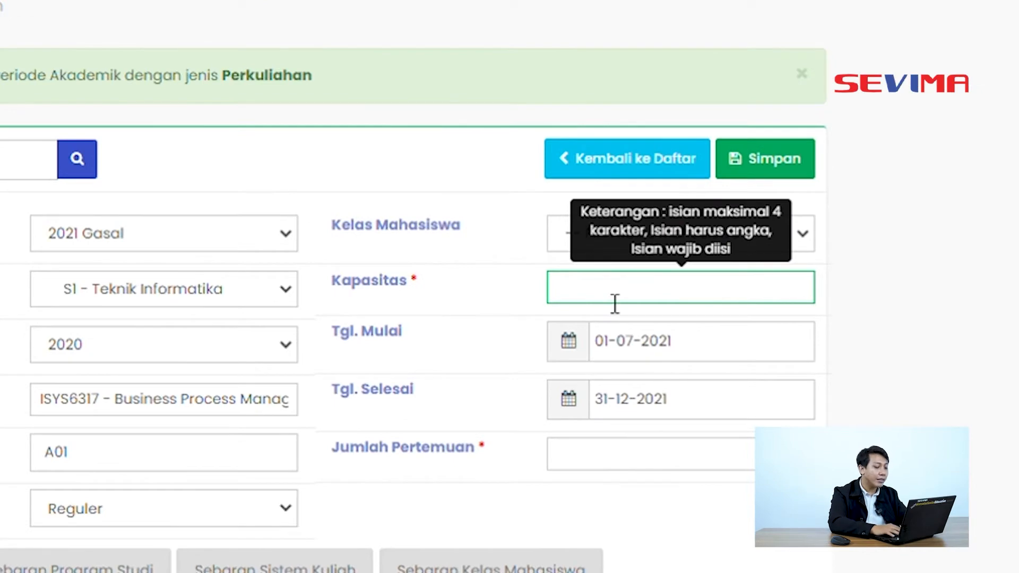
pyautogui.write('30')
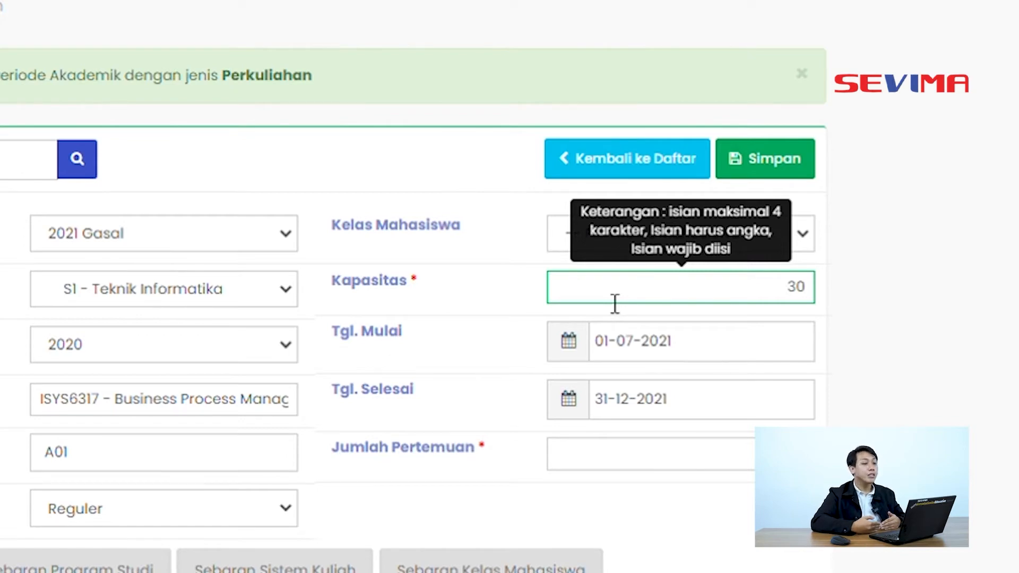
pyautogui.click(910, 369)
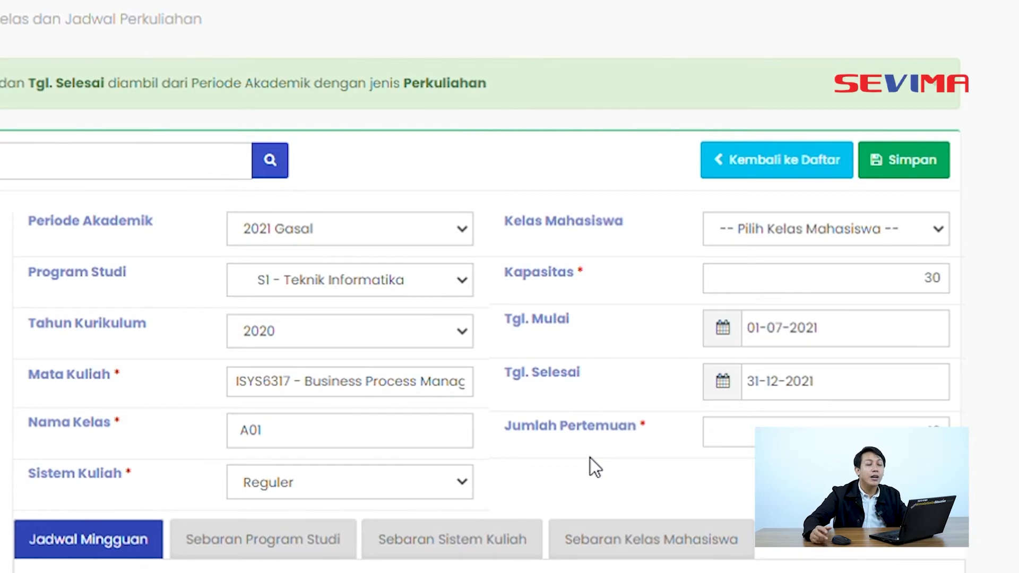
# Step: Review the class form and the weekly schedule blocks with their day, time, meeting type, method and room fields
pyautogui.scroll(-4, 590, 458)
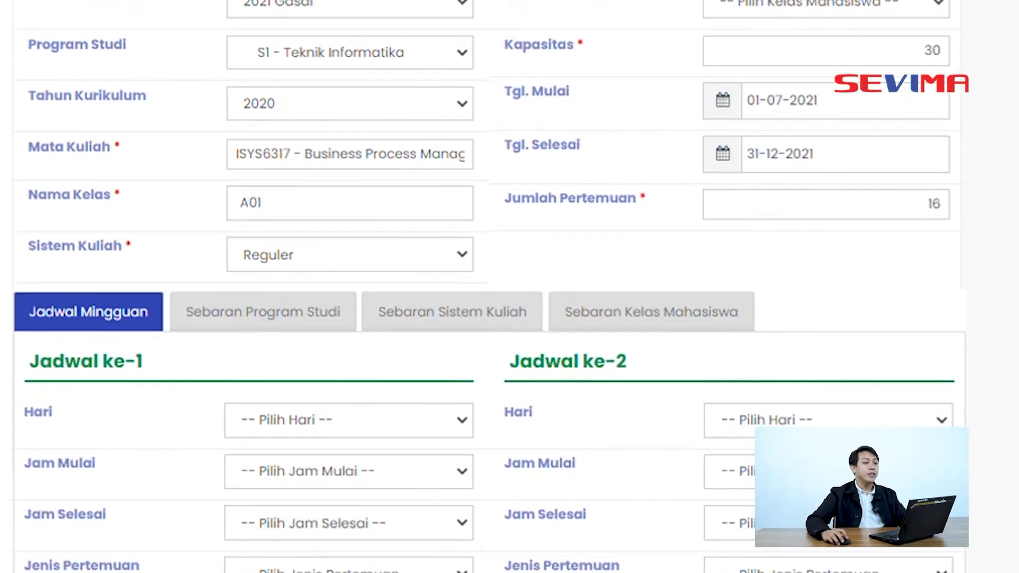
pyautogui.scroll(4, 678, 272)
pyautogui.scroll(-1, 512, 291)
pyautogui.scroll(-8, 512, 291)
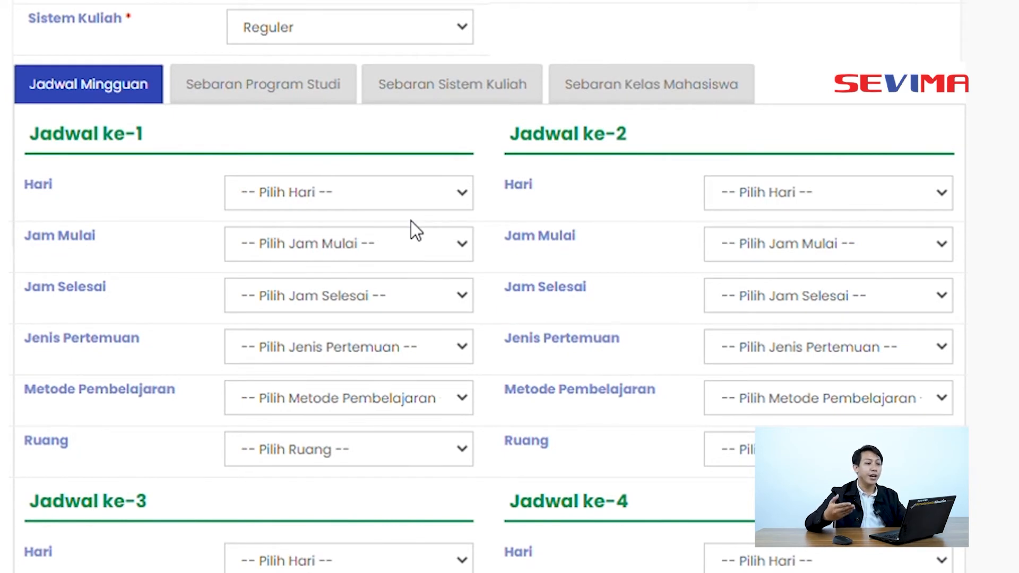
pyautogui.scroll(-4, 411, 231)
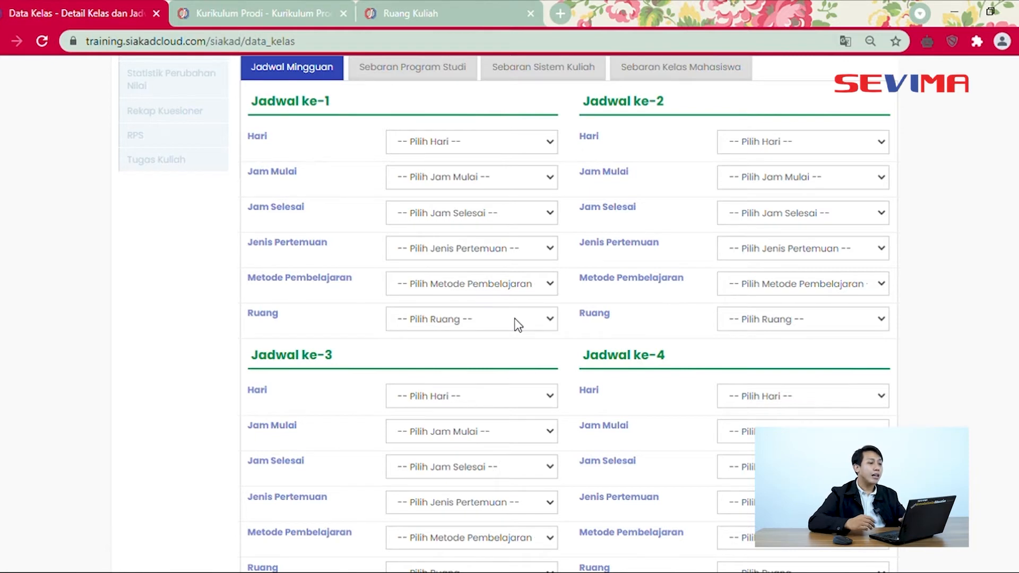
pyautogui.scroll(3, 518, 323)
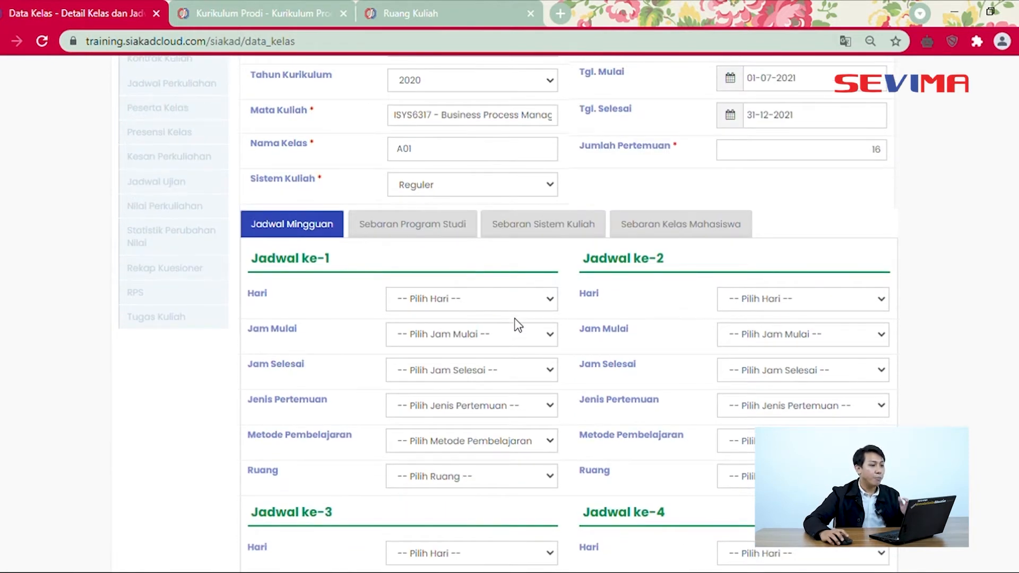
pyautogui.scroll(-3, 517, 323)
pyautogui.scroll(2, 517, 324)
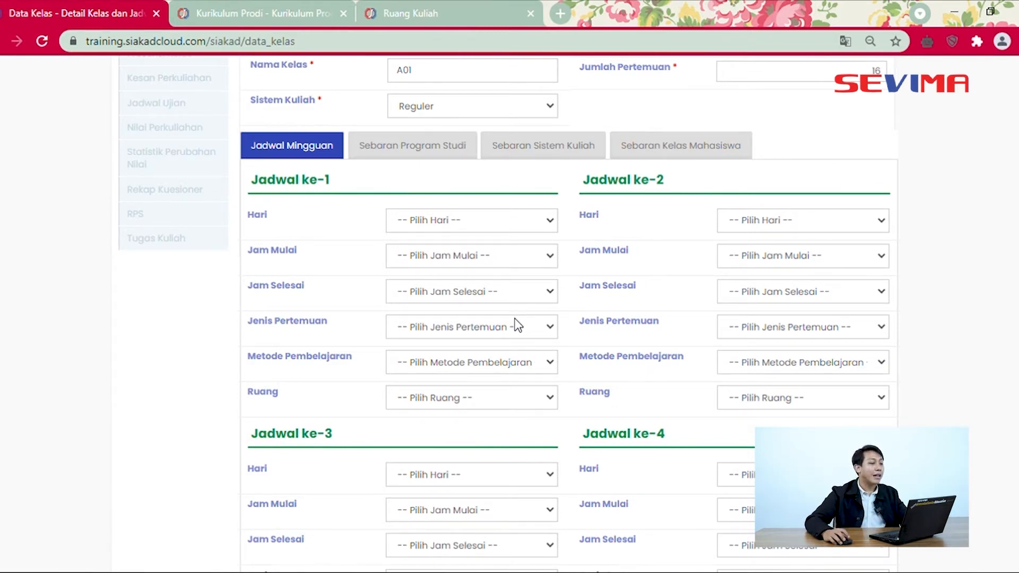
pyautogui.scroll(1, 518, 324)
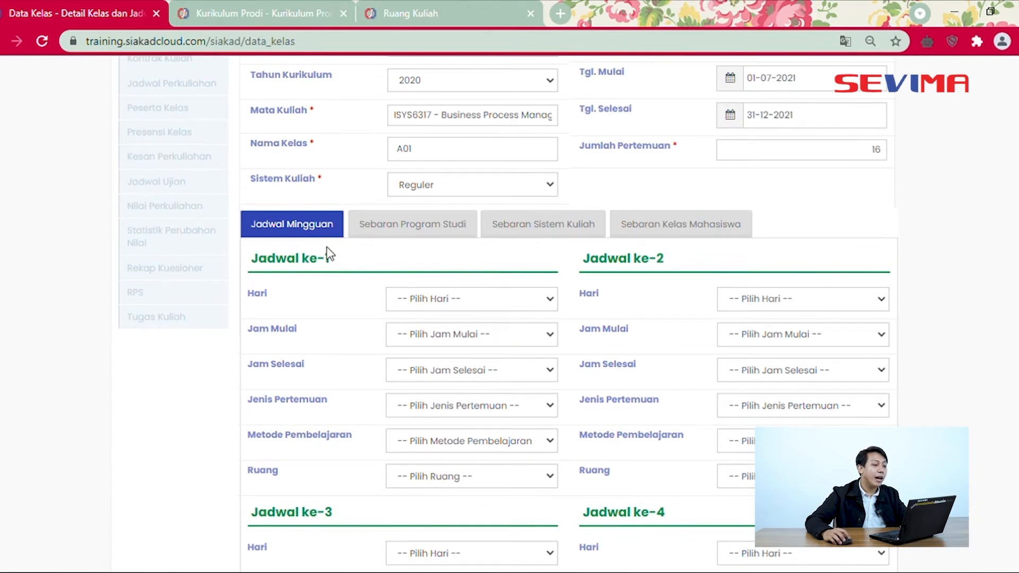
# Step: Set the day of Jadwal ke-1 to Selasa and the day of Jadwal ke-2 to Rabu
pyautogui.click(422, 301)
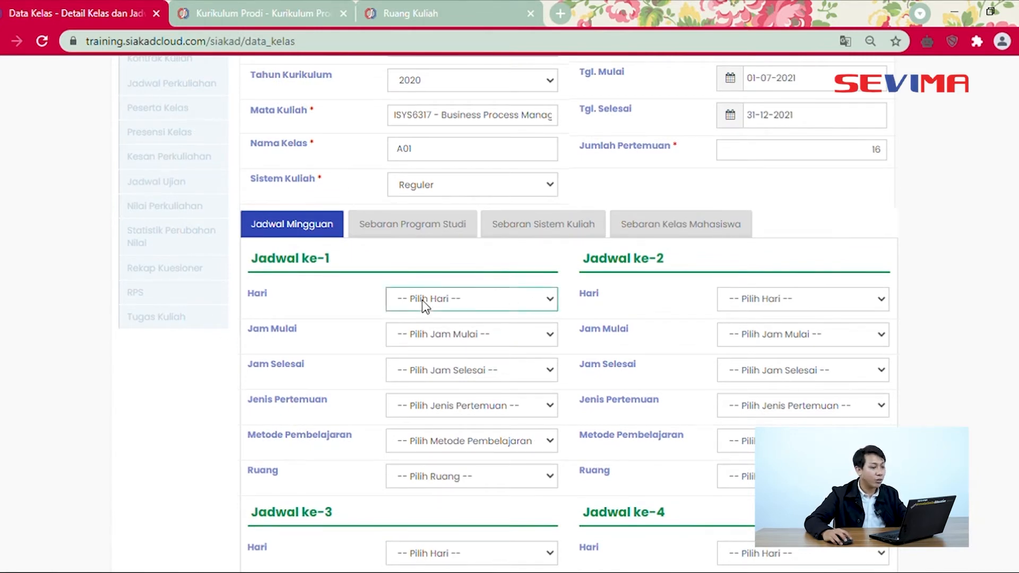
pyautogui.click(435, 349)
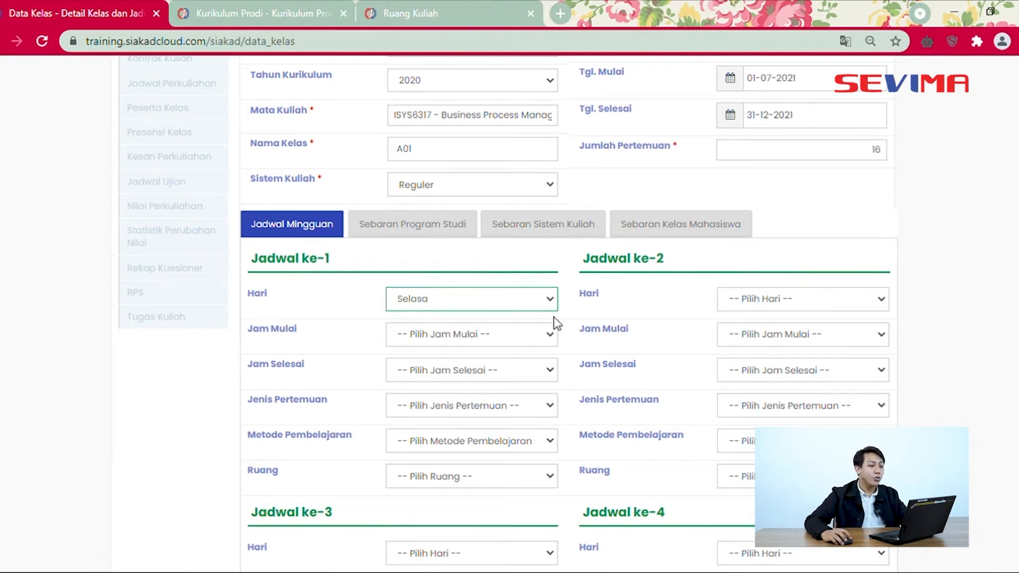
pyautogui.click(782, 367)
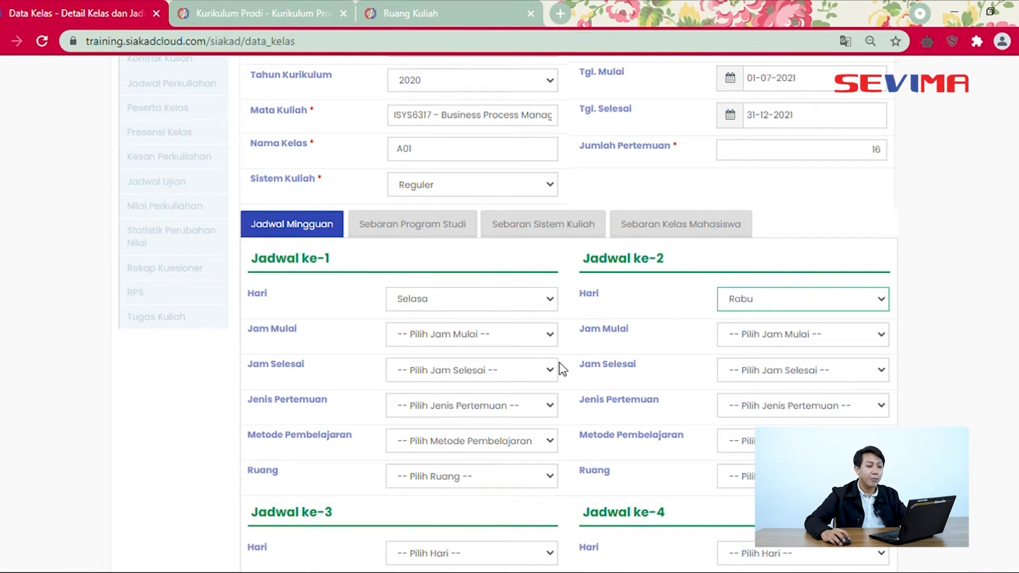
# Step: Set the meeting type of Jadwal ke-1 to Kuliah and choose a meeting type for Jadwal ke-2
pyautogui.click(410, 410)
pyautogui.click(426, 446)
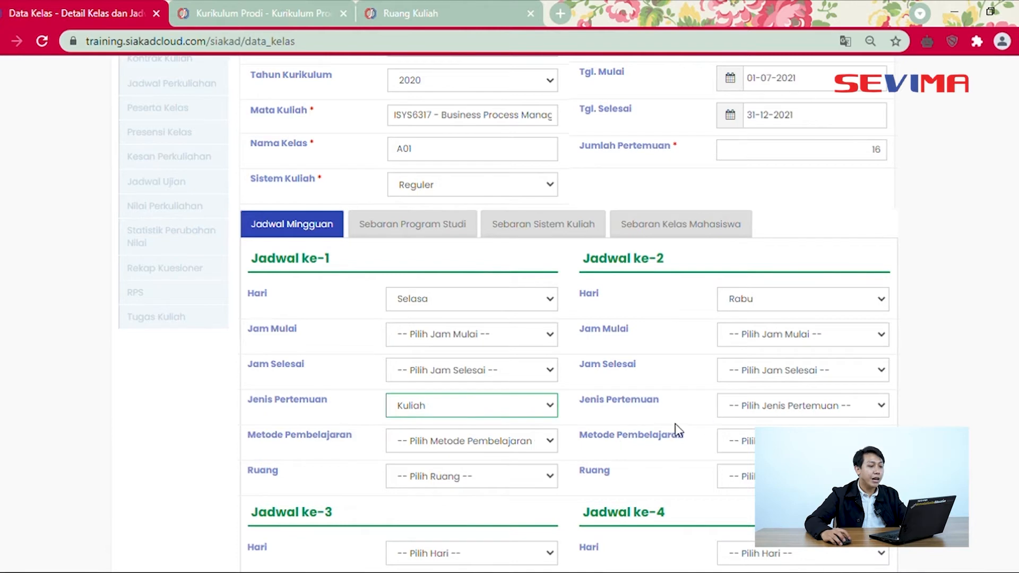
pyautogui.click(740, 403)
pyautogui.click(753, 457)
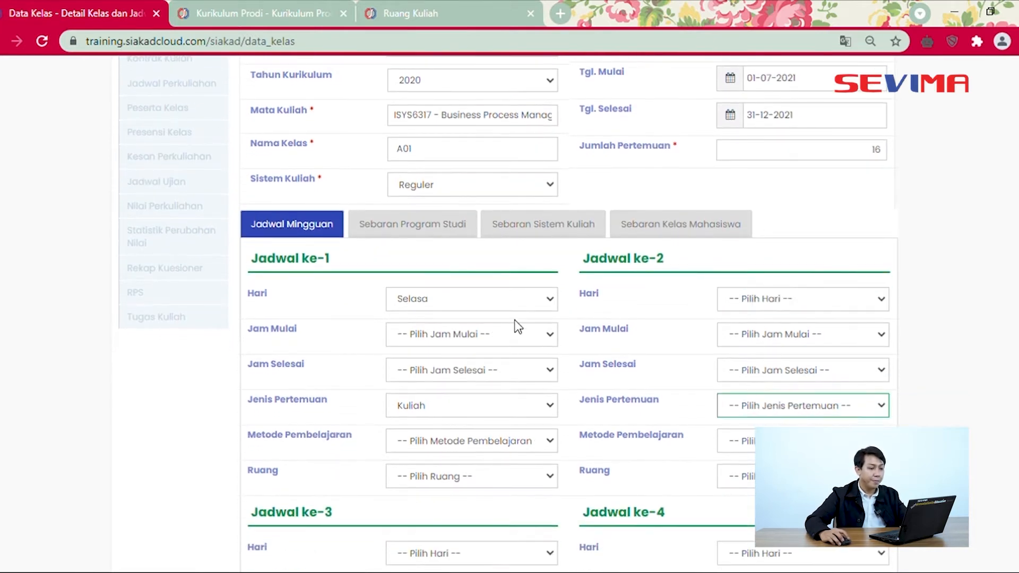
# Step: Set Jadwal ke-1 to start at 08:00 and finish at 10:30, leaving its learning method unselected
pyautogui.click(509, 334)
pyautogui.click(463, 360)
pyautogui.click(464, 368)
pyautogui.click(441, 237)
pyautogui.click(479, 443)
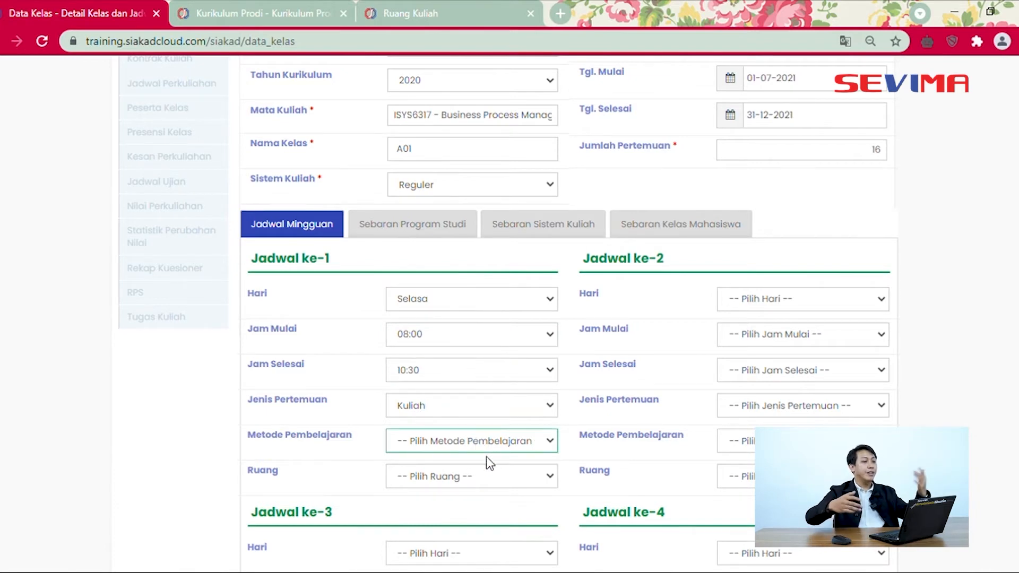
pyautogui.click(175, 421)
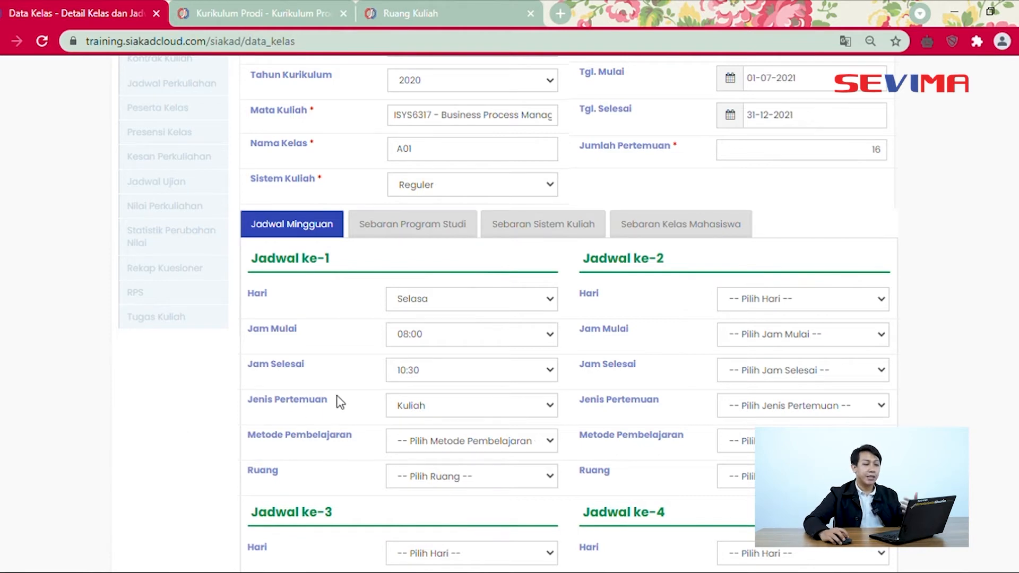
# Step: Set the learning method of Jadwal ke-1 to Offline and its room to 01 - A01
pyautogui.click(438, 441)
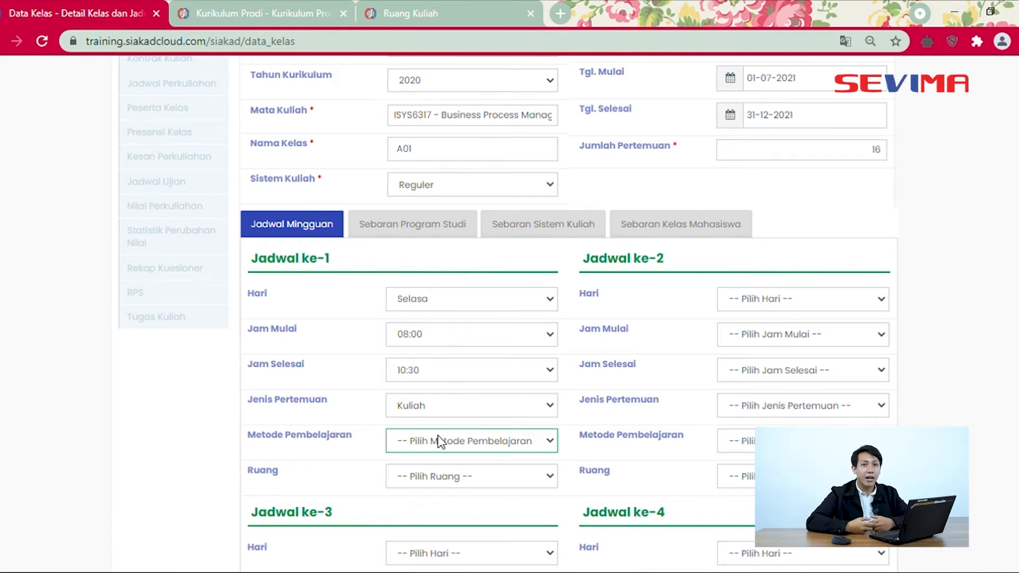
pyautogui.click(439, 474)
pyautogui.click(440, 480)
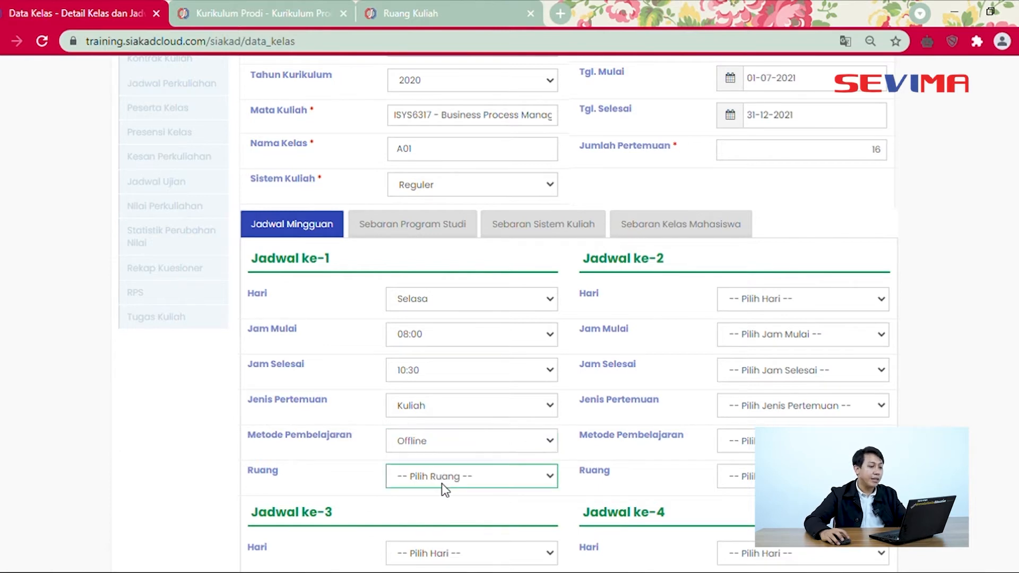
pyautogui.click(444, 510)
pyautogui.click(433, 439)
pyautogui.click(320, 460)
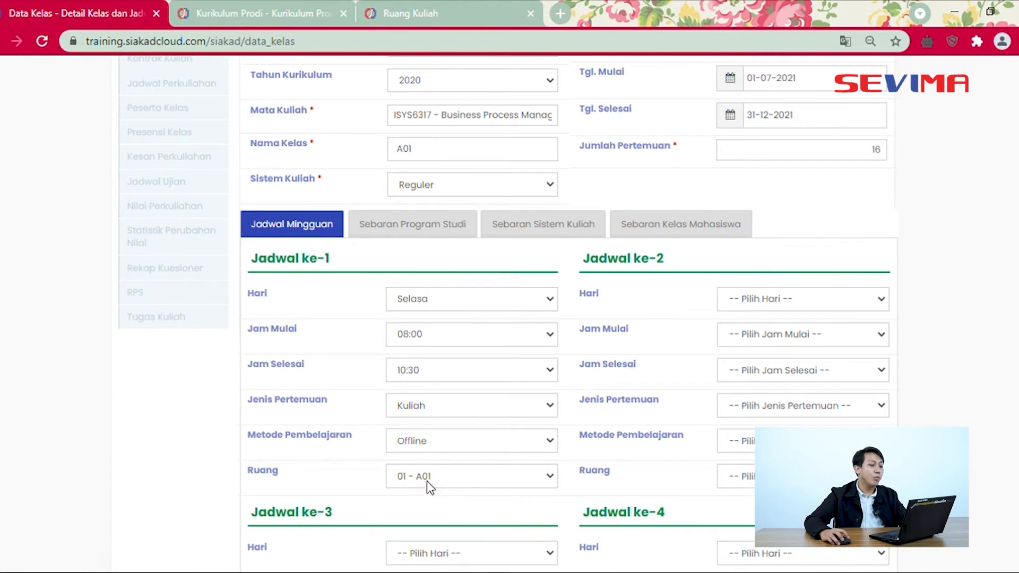
# Step: Review the class's Kapasitas field together with the room chosen for Jadwal ke-1
pyautogui.scroll(3, 427, 481)
pyautogui.scroll(-3, 427, 480)
pyautogui.click(414, 481)
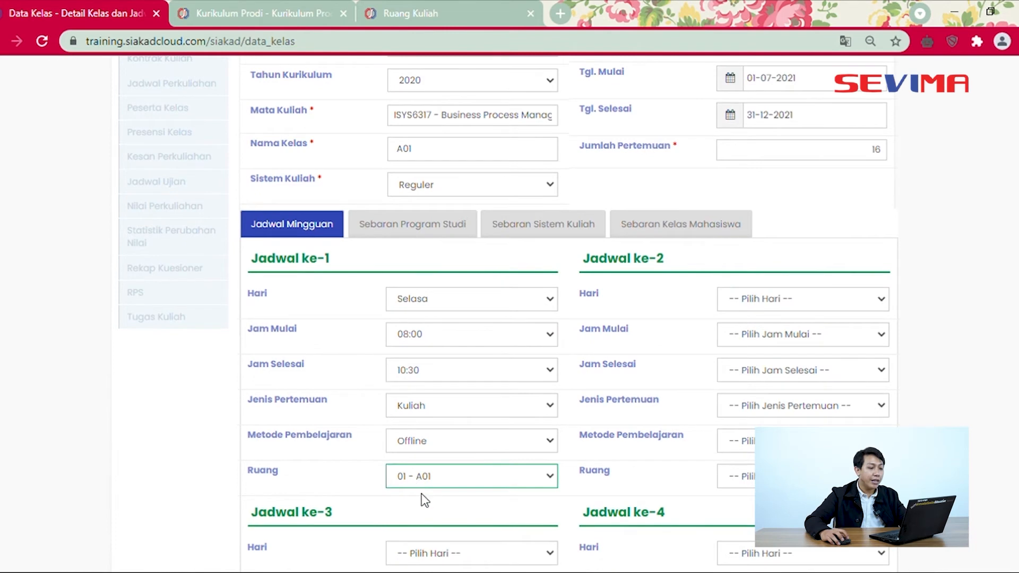
pyautogui.scroll(5, 428, 477)
pyautogui.scroll(-3, 429, 478)
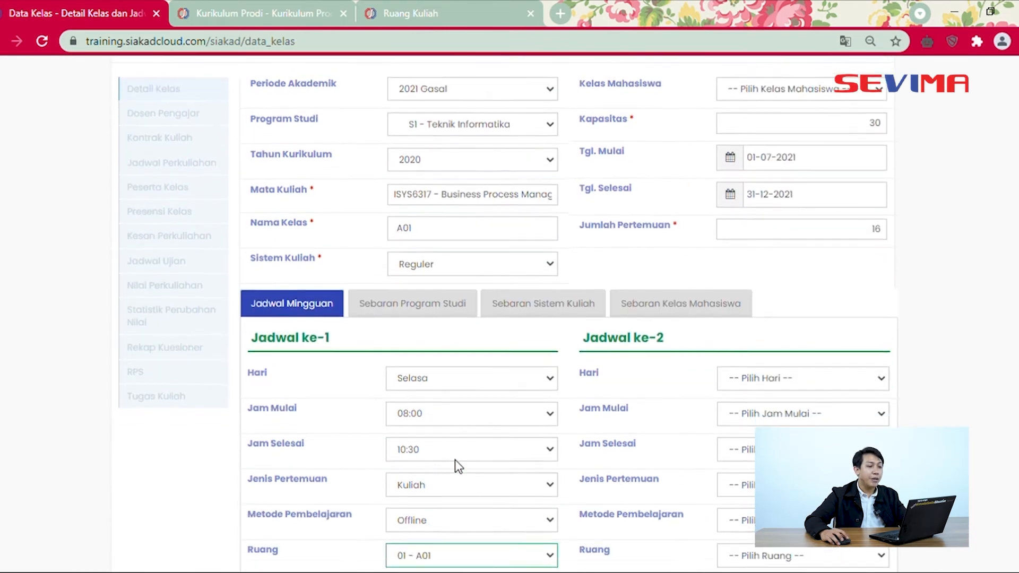
pyautogui.moveTo(641, 126); pyautogui.dragTo(596, 112)
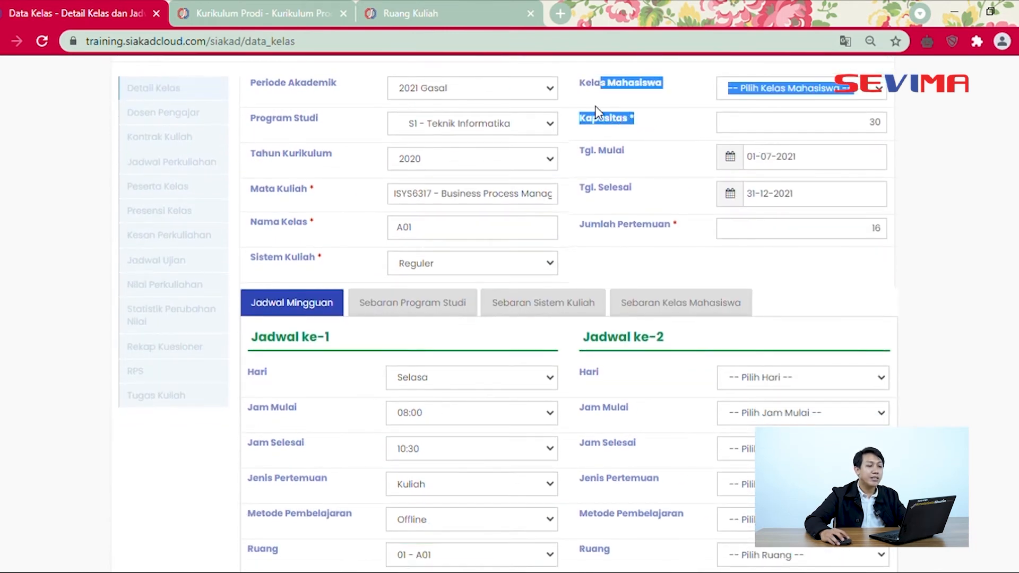
pyautogui.click(662, 139)
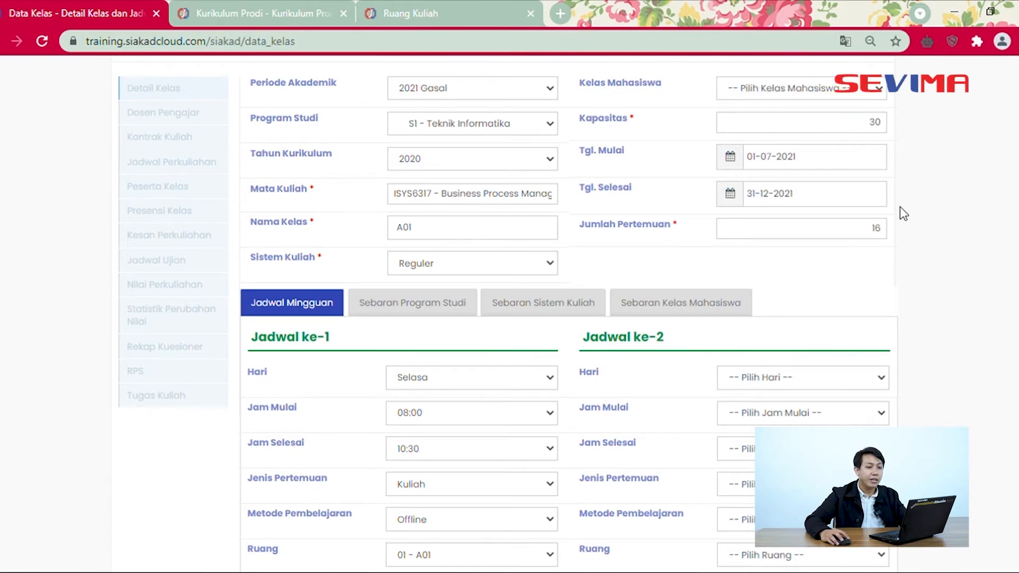
pyautogui.scroll(-4, 798, 260)
pyautogui.scroll(2, 533, 400)
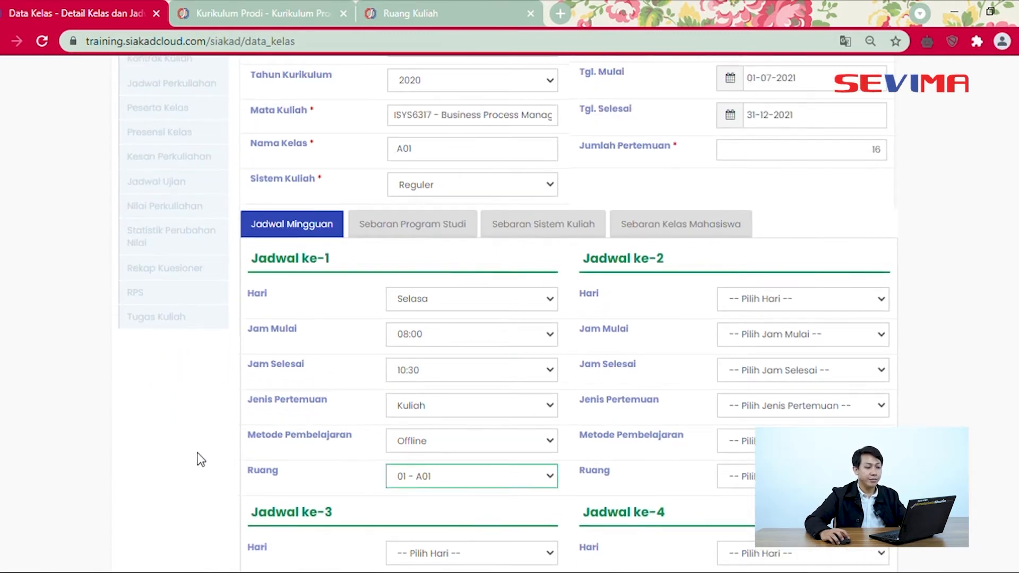
# Step: Look up the Ruang Kuliah master data to check the capacity of each room
pyautogui.scroll(5, 382, 447)
pyautogui.scroll(2, 452, 365)
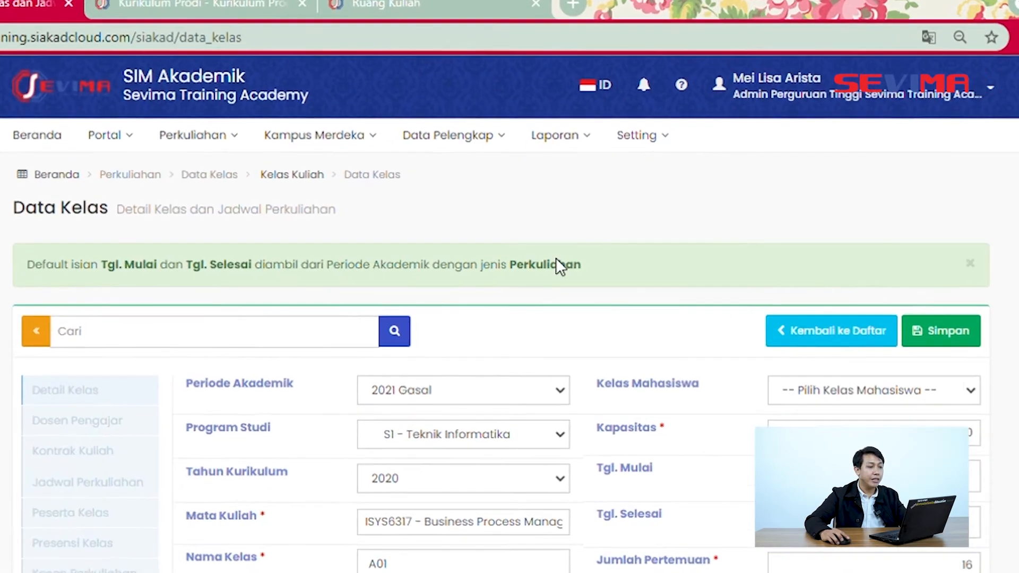
pyautogui.moveTo(480, 120)
pyautogui.moveTo(498, 149)
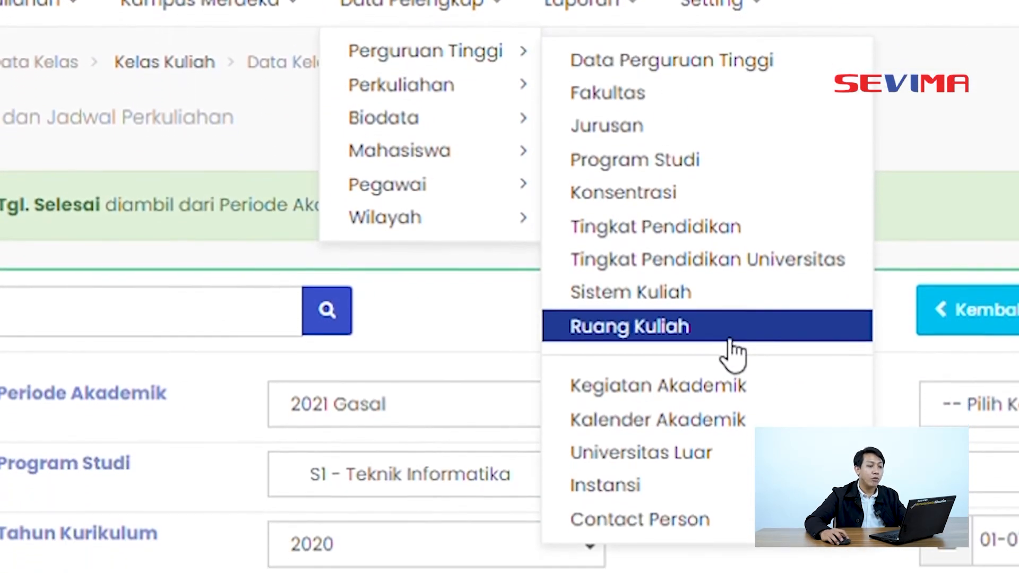
pyautogui.click(730, 341)
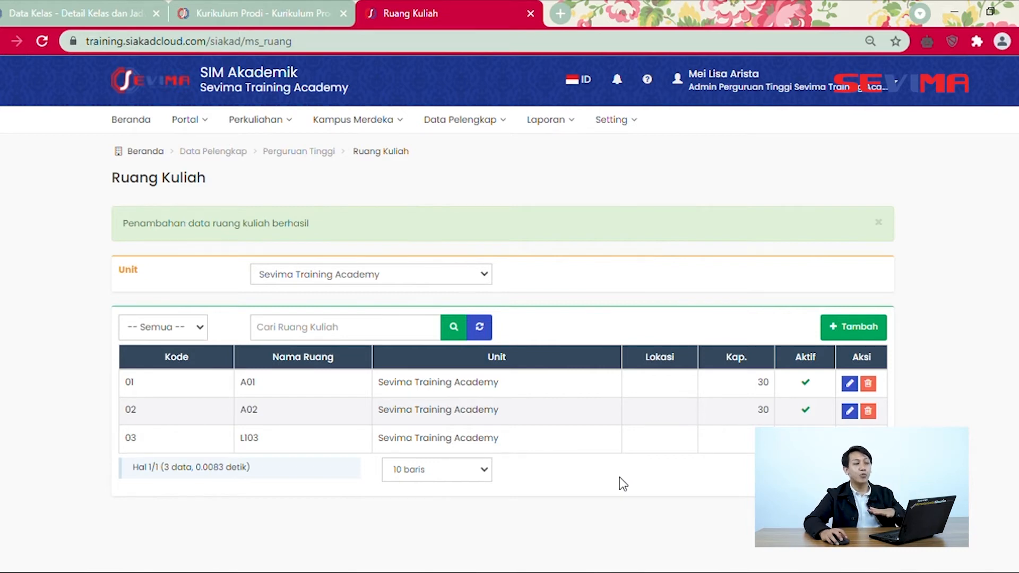
# Step: Return to the class form and set the class capacity to 50
pyautogui.click(94, 4)
pyautogui.click(838, 368)
pyautogui.moveTo(839, 371); pyautogui.dragTo(900, 364)
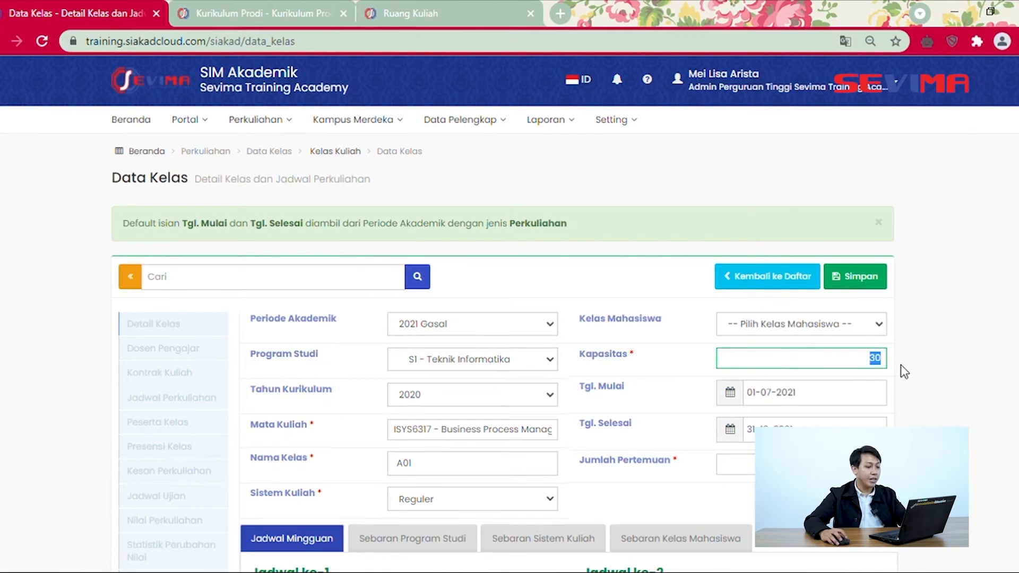
pyautogui.write('50')
# Step: Check room L103 in the Ruang Kuliah list and assign 03 - L103 as the room of Jadwal ke-1
pyautogui.scroll(-5, 767, 467)
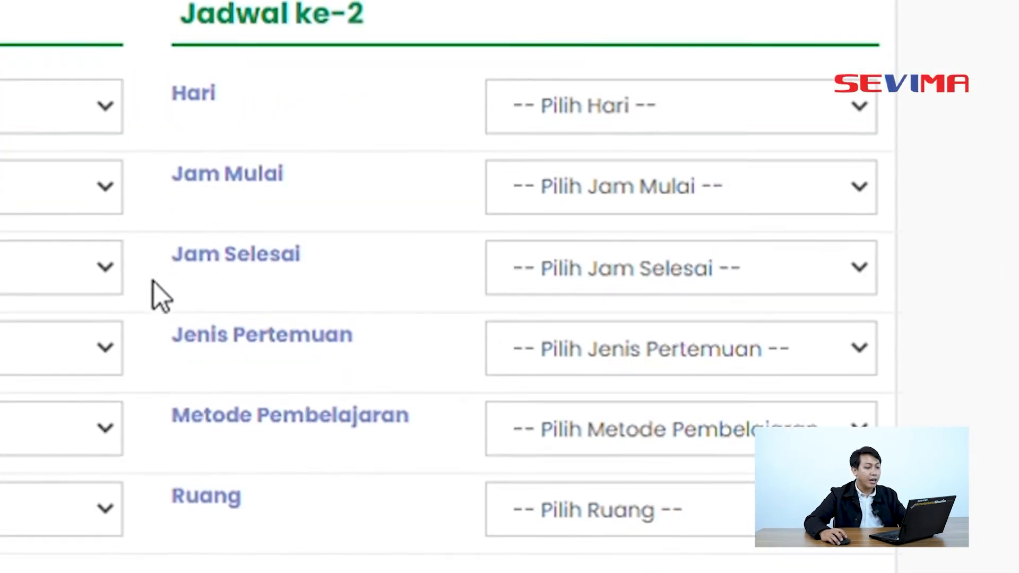
pyautogui.click(39, 518)
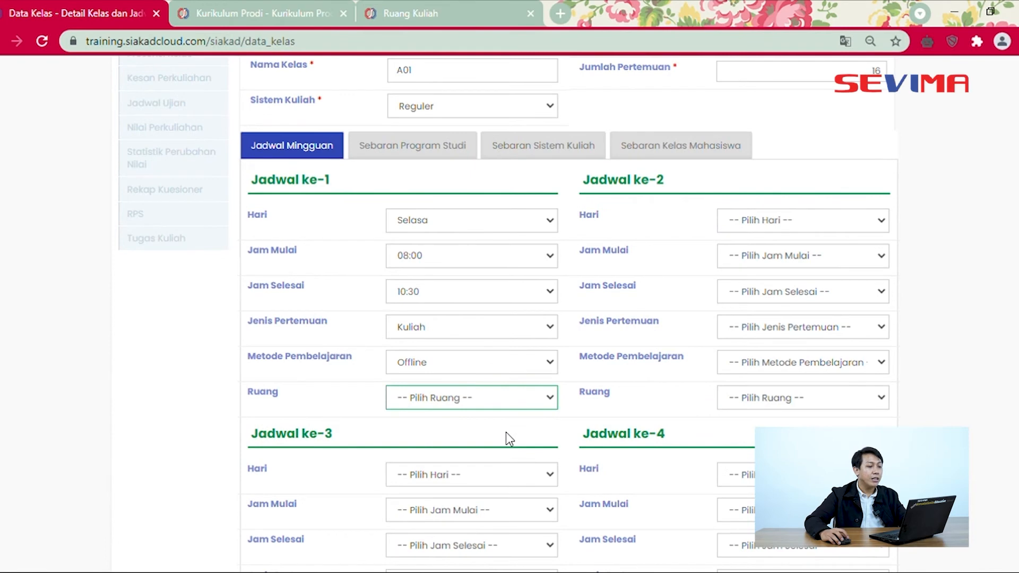
pyautogui.click(504, 14)
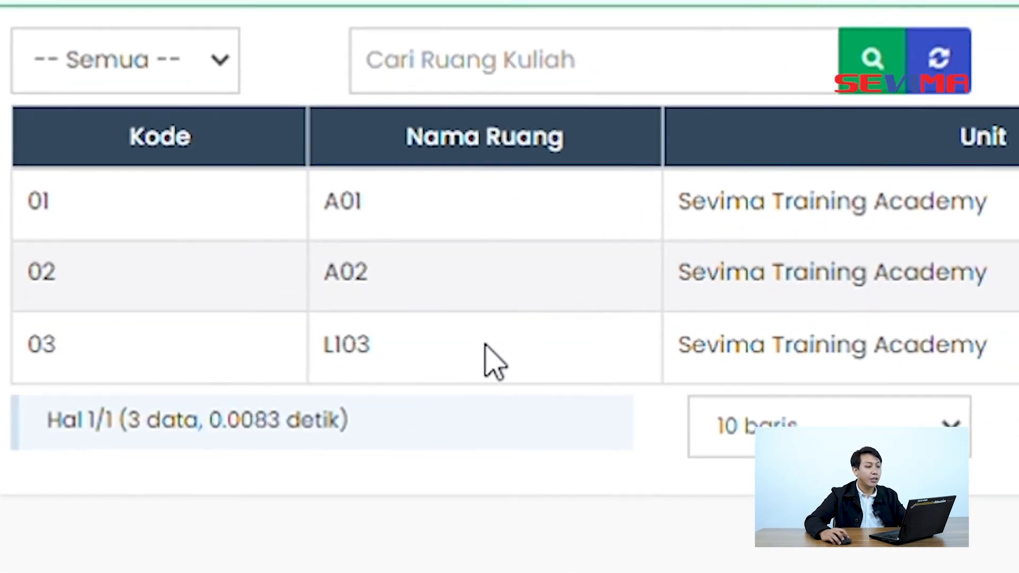
pyautogui.moveTo(376, 354); pyautogui.dragTo(318, 342)
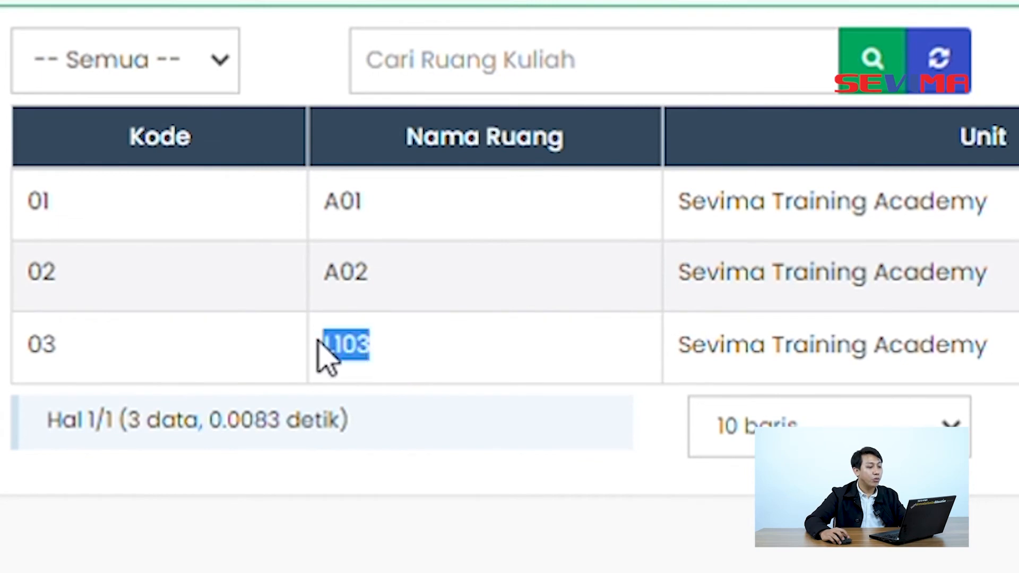
pyautogui.click(446, 297)
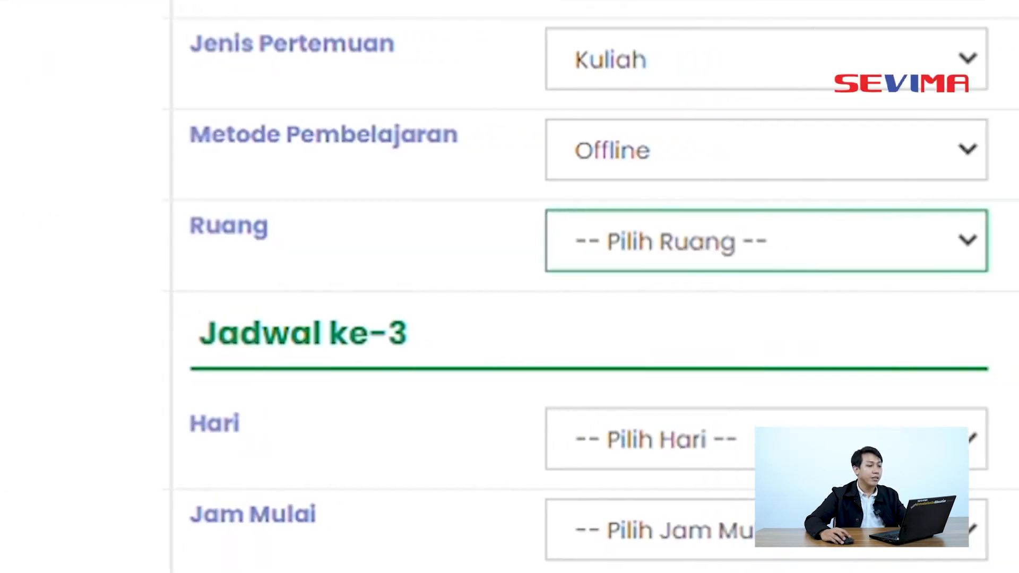
pyautogui.click(938, 233)
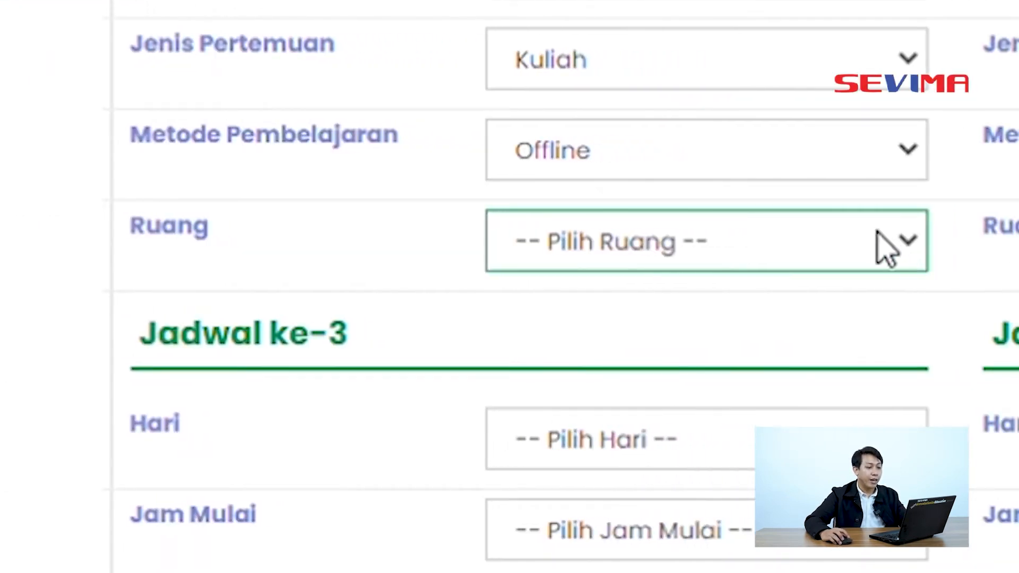
pyautogui.click(885, 333)
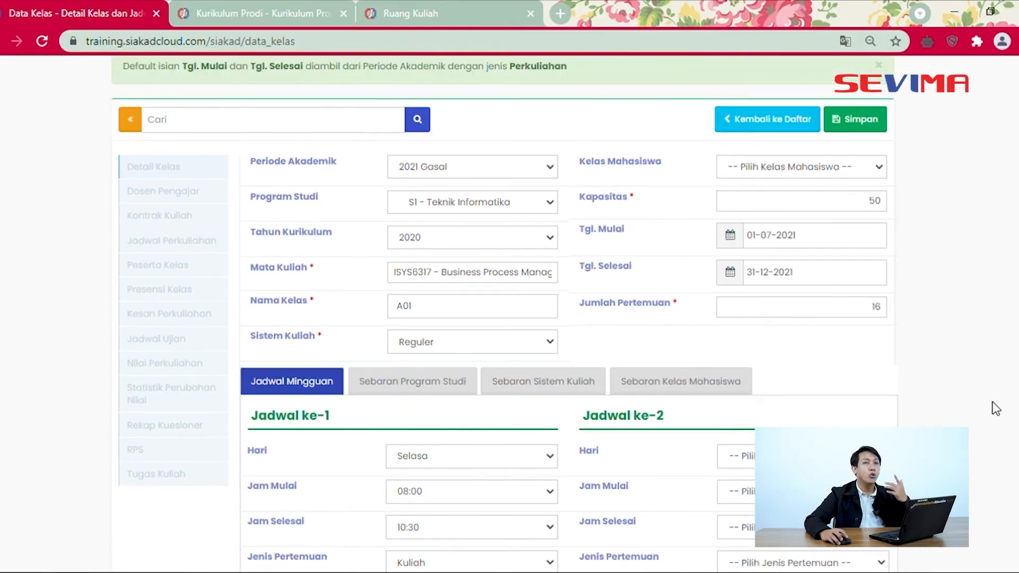
# Step: Save the new class and review its saved details and weekly schedule
pyautogui.scroll(2, 995, 409)
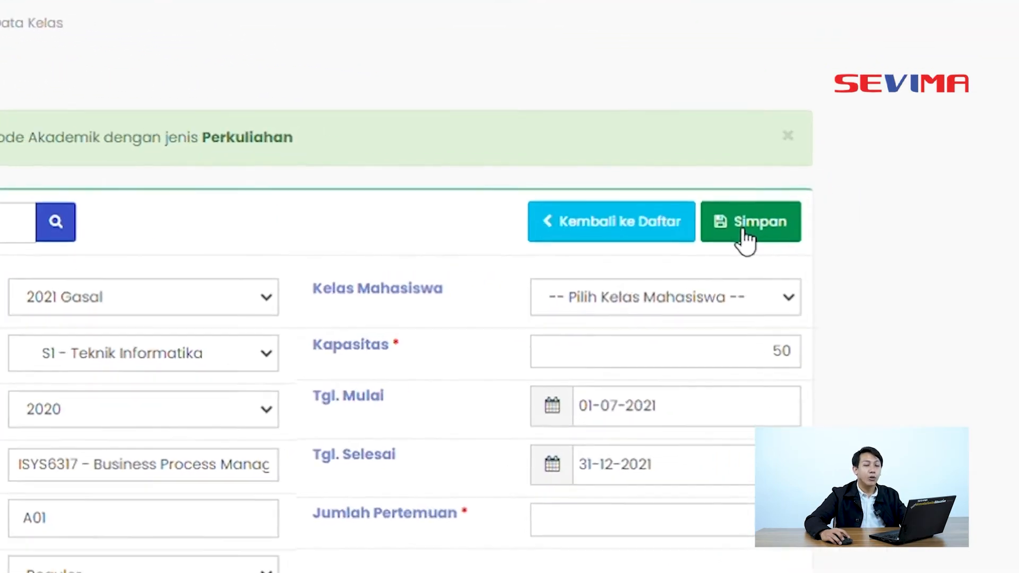
pyautogui.click(744, 234)
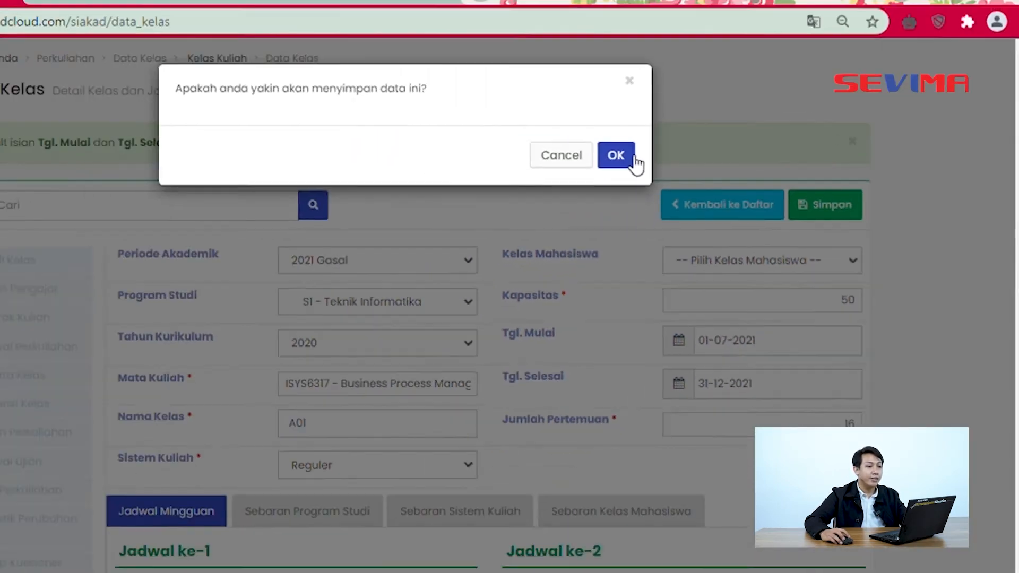
pyautogui.click(634, 159)
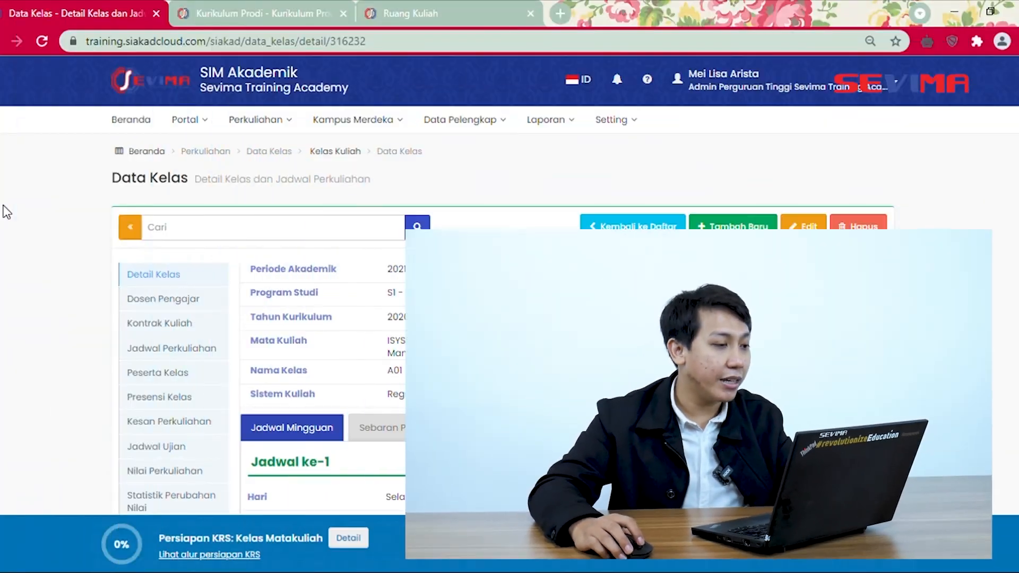
pyautogui.scroll(-3, 42, 272)
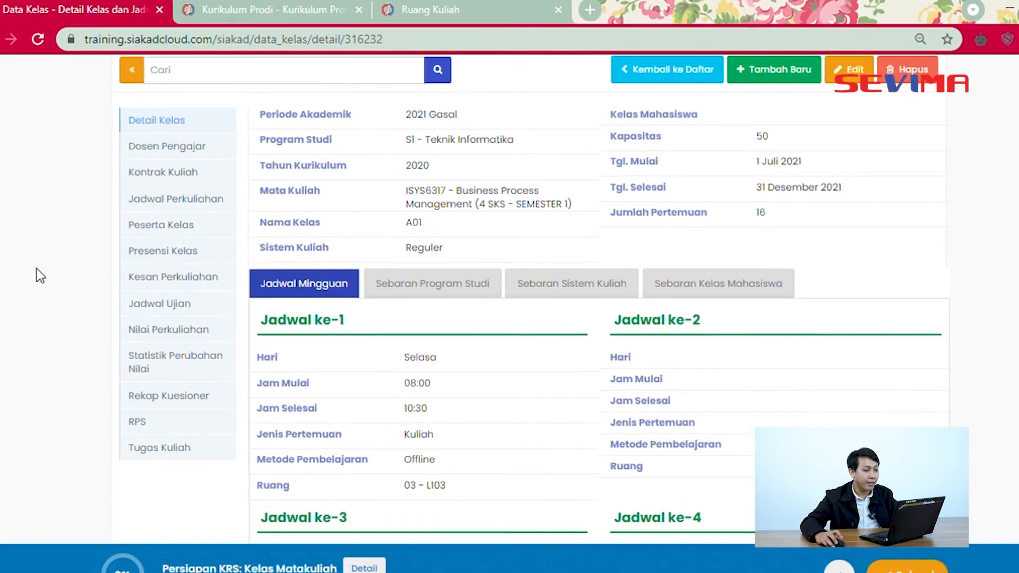
pyautogui.scroll(3, 29, 312)
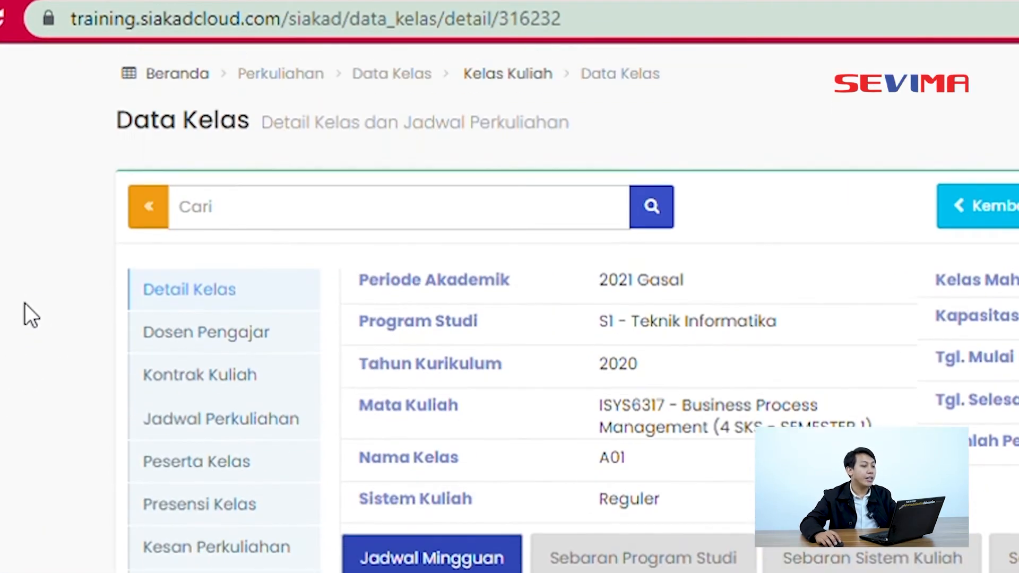
# Step: Open the class's Dosen Pengajar data for editing and select the lecturer for Dosen Pengajar 1
pyautogui.click(198, 345)
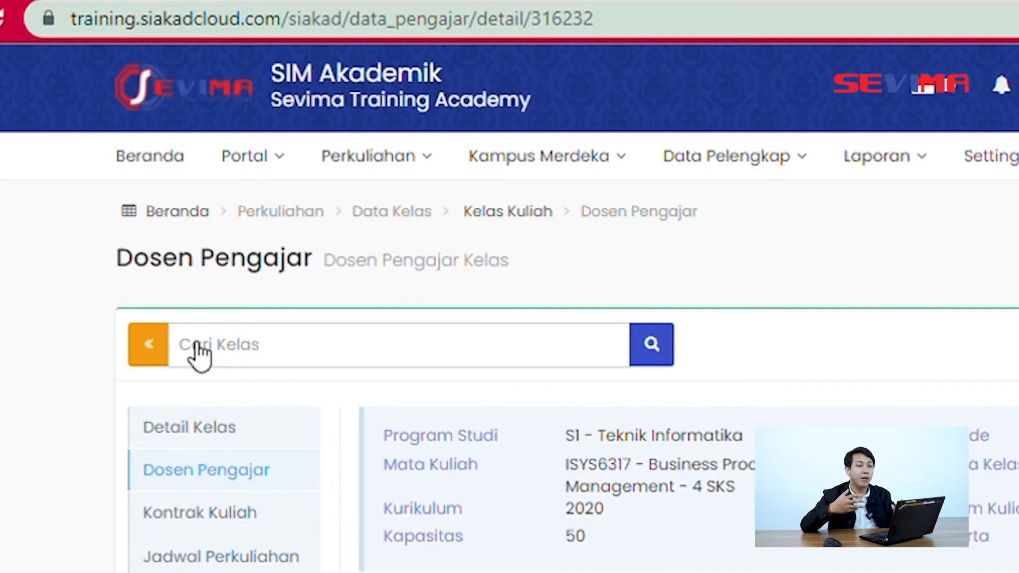
pyautogui.scroll(-1, 614, 527)
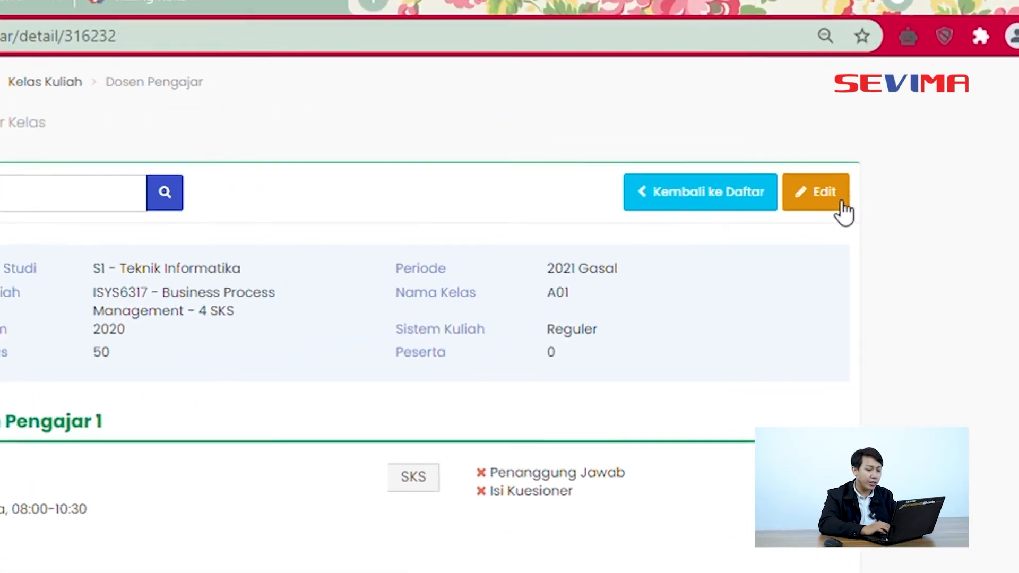
pyautogui.click(881, 151)
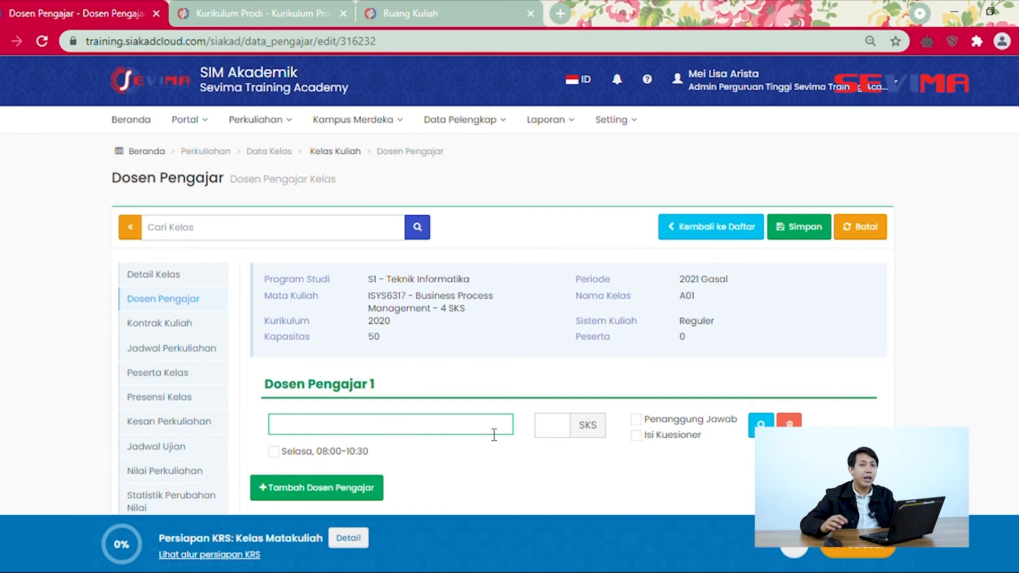
pyautogui.write('her')
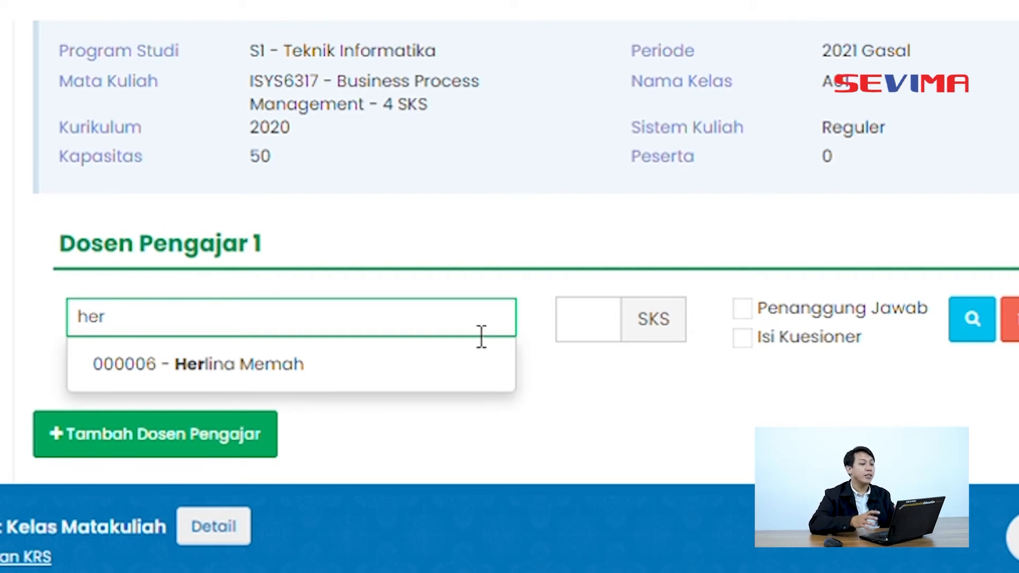
pyautogui.click(431, 363)
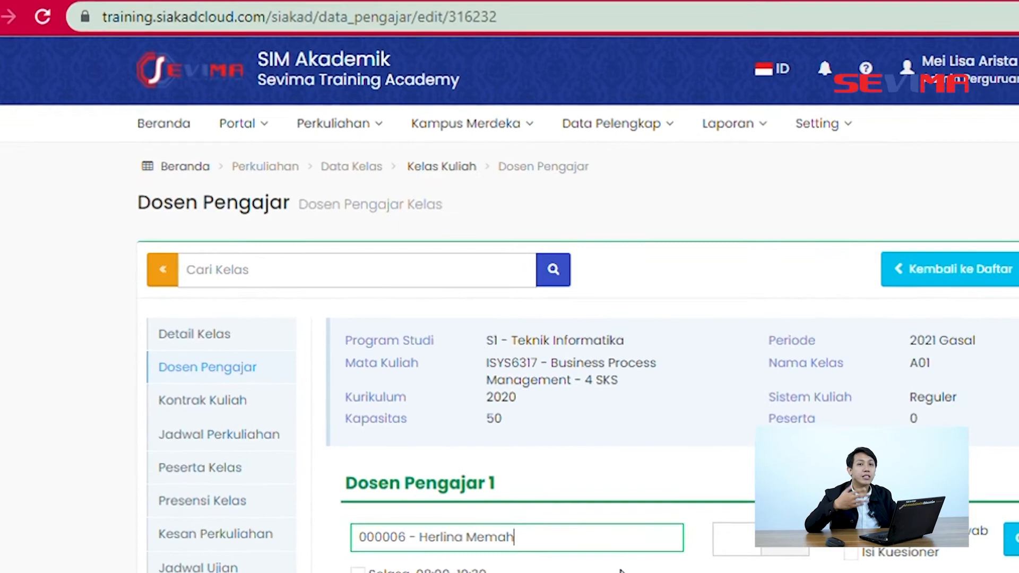
pyautogui.click(260, 123)
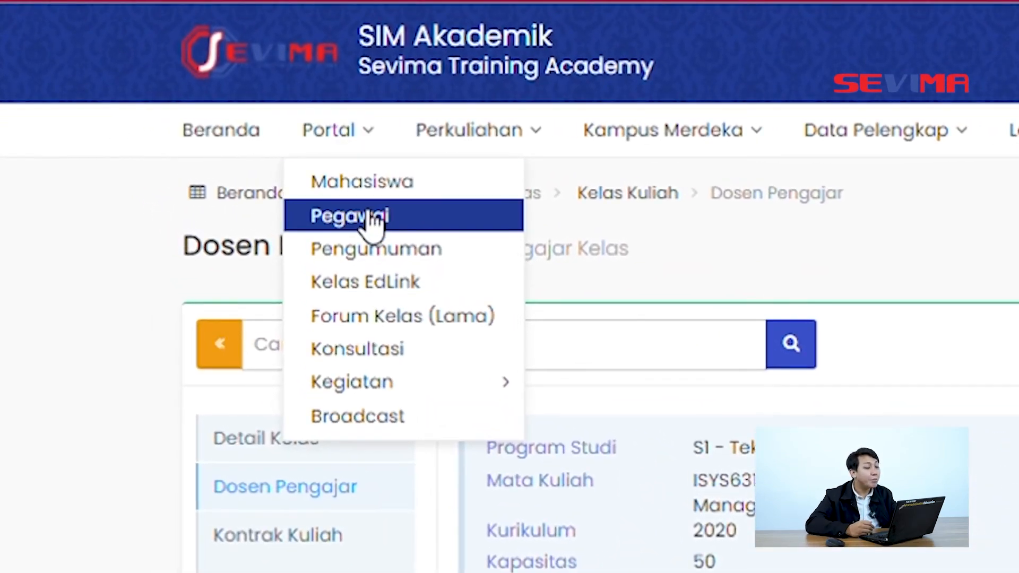
pyautogui.click(372, 216)
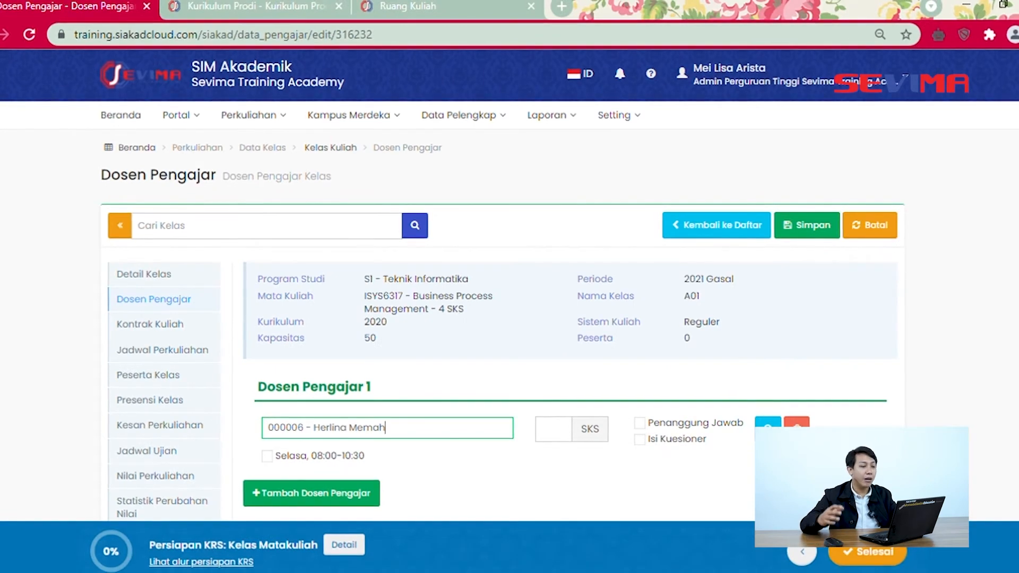
# Step: Assign the Selasa, 08:00-10:30 session to Dosen Pengajar 1 and add an entry for a second lecturer
pyautogui.scroll(-2, 372, 400)
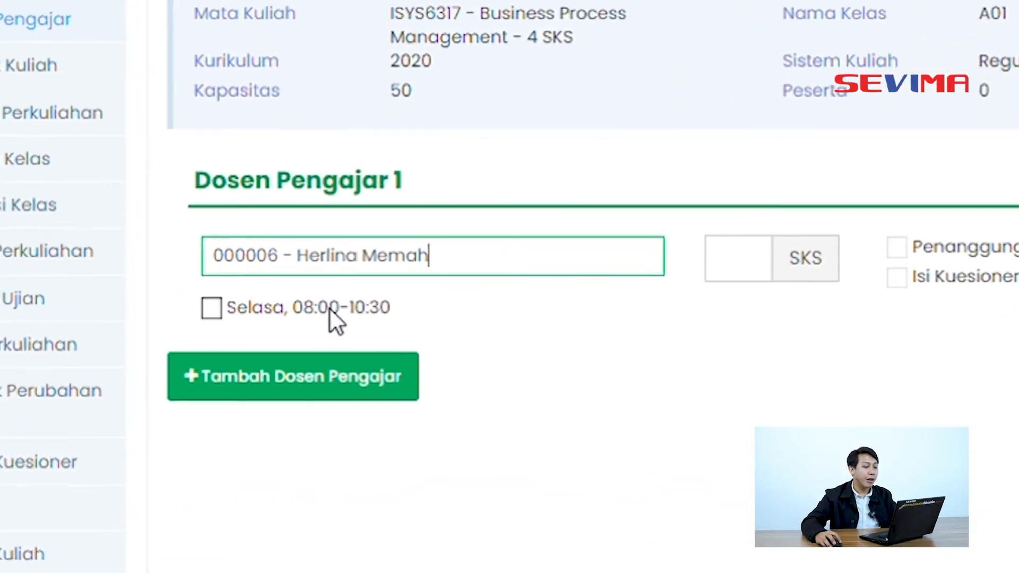
pyautogui.click(336, 373)
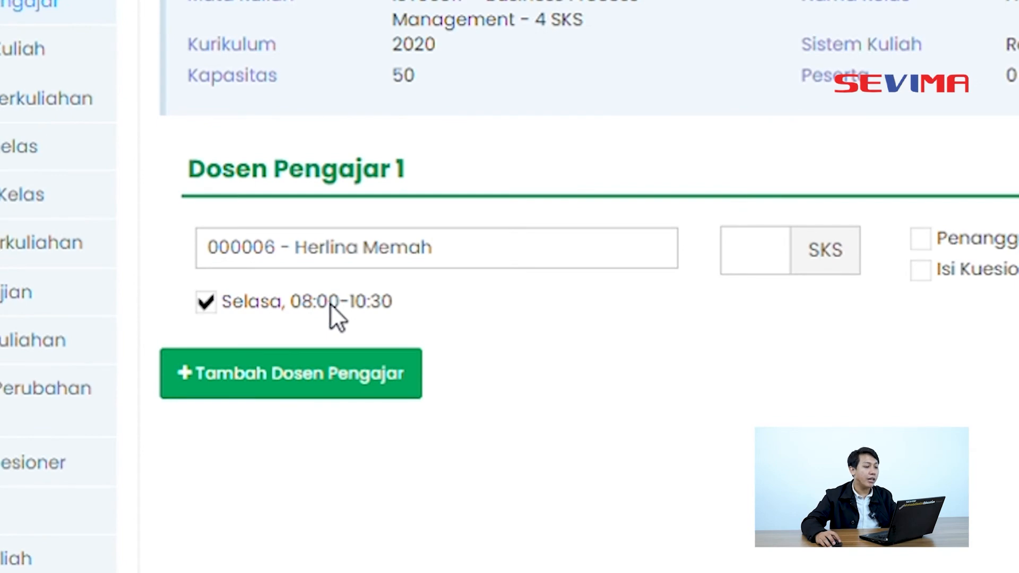
pyautogui.click(345, 396)
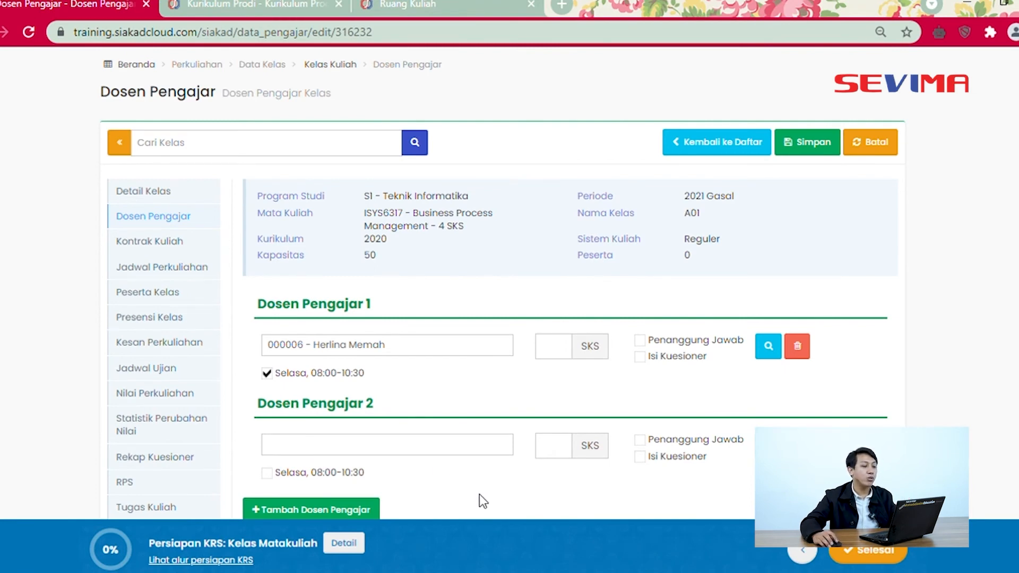
pyautogui.scroll(-2, 479, 492)
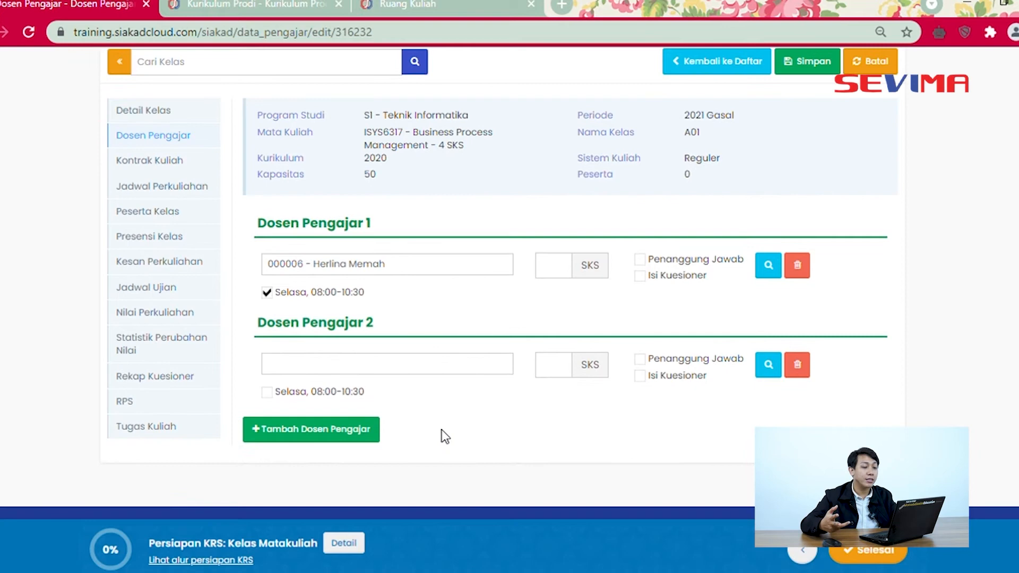
# Step: Add a third lecturer entry, and remove the empty Dosen Pengajar 3 and Dosen Pengajar 2 entries
pyautogui.click(370, 435)
pyautogui.scroll(-2, 603, 408)
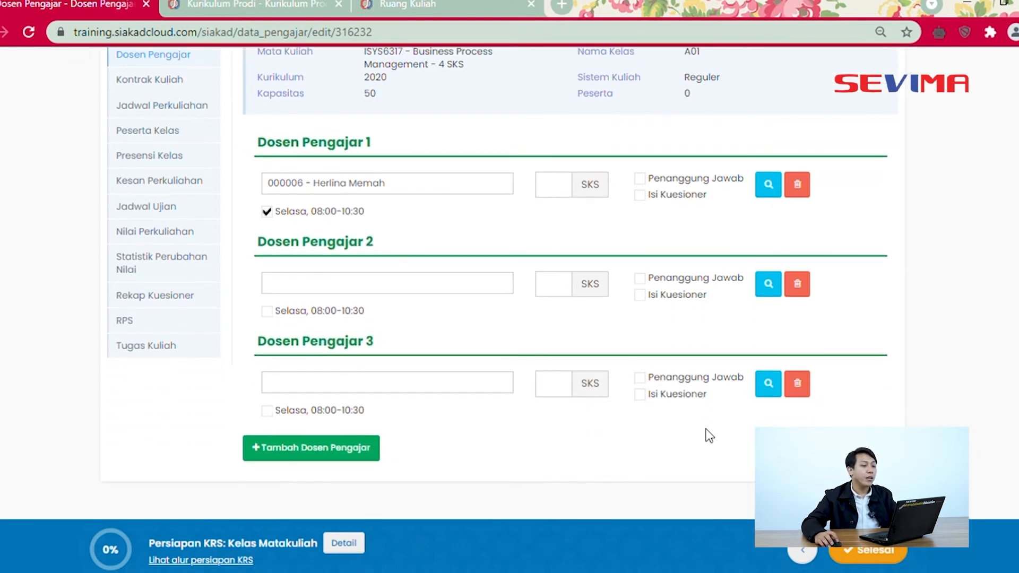
pyautogui.click(804, 391)
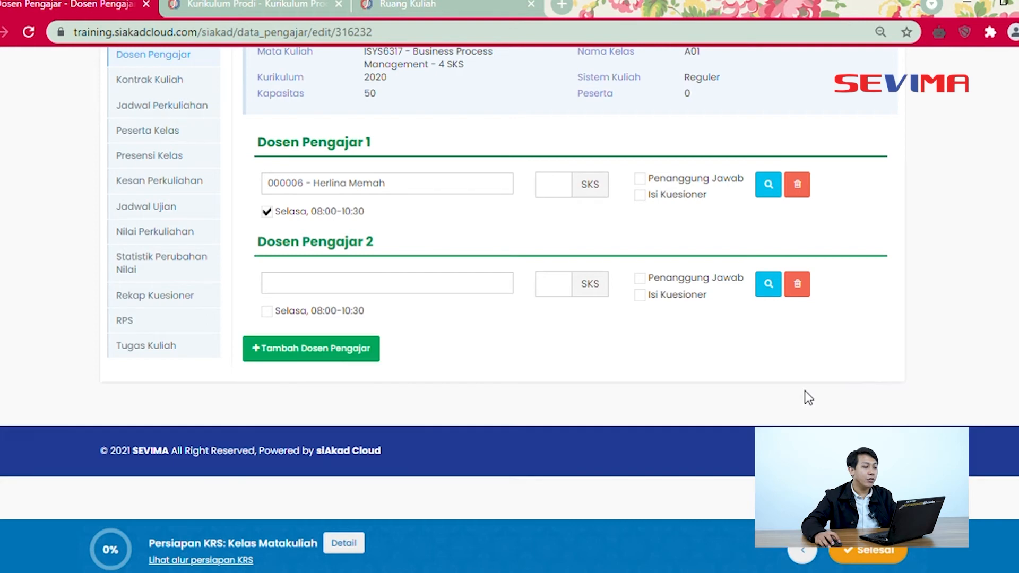
pyautogui.click(799, 289)
pyautogui.scroll(3, 587, 400)
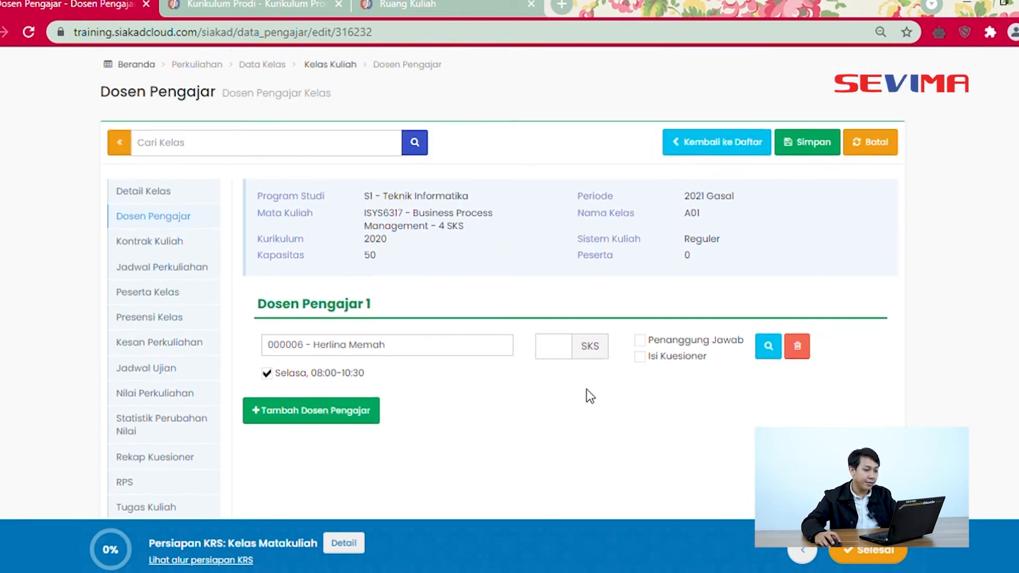
# Step: Give Dosen Pengajar 1 a load of 4 SKS, enable Penanggung Jawab and Isi Kuesioner, and save the lecturer data
pyautogui.click(564, 353)
pyautogui.write('4')
pyautogui.click(635, 428)
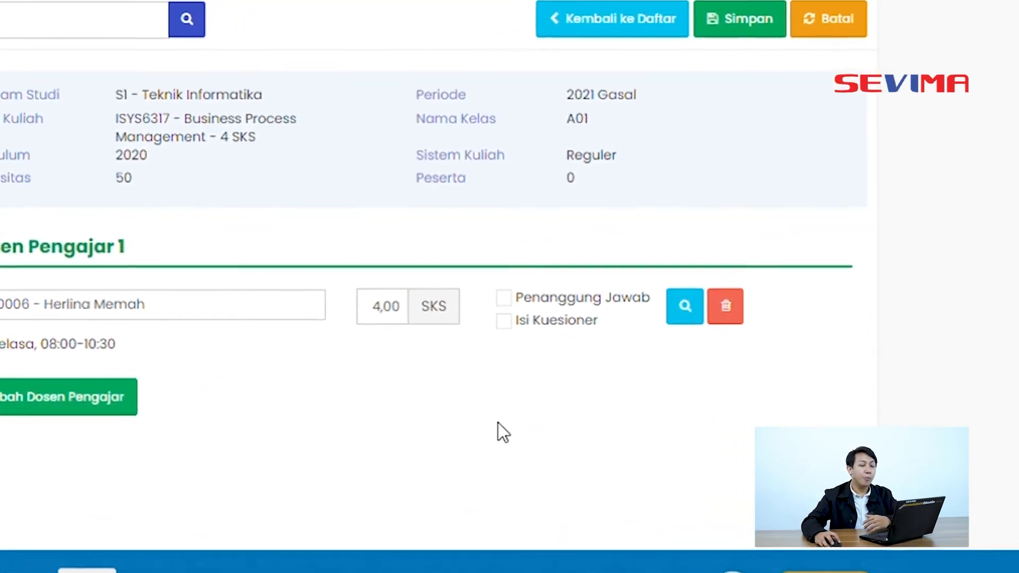
pyautogui.click(506, 301)
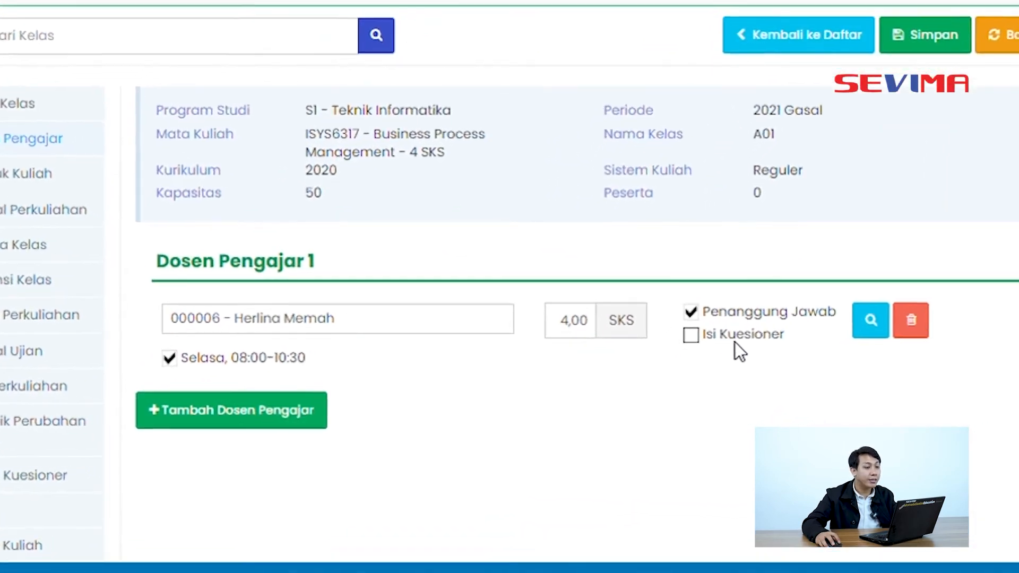
pyautogui.click(670, 363)
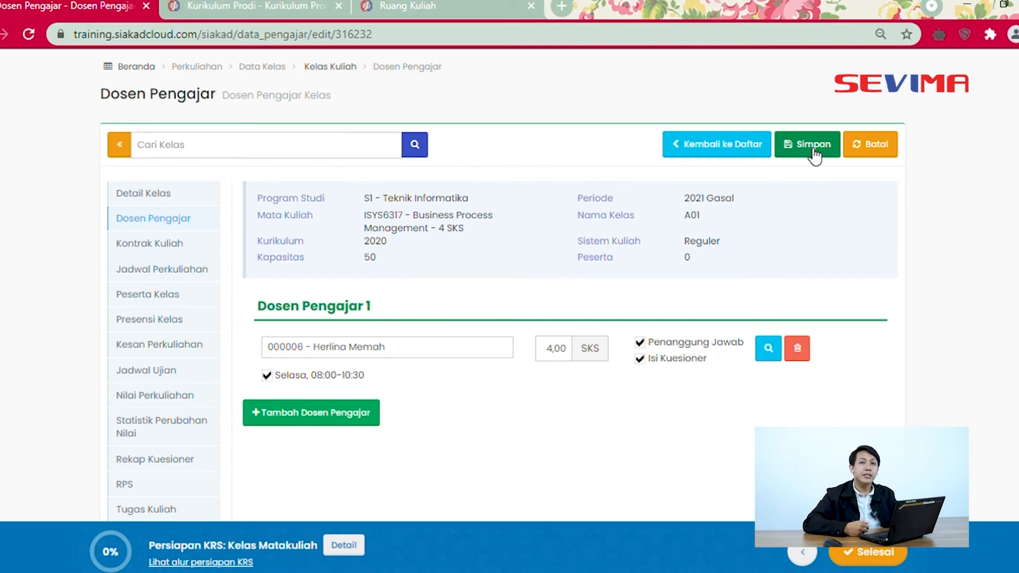
pyautogui.click(807, 144)
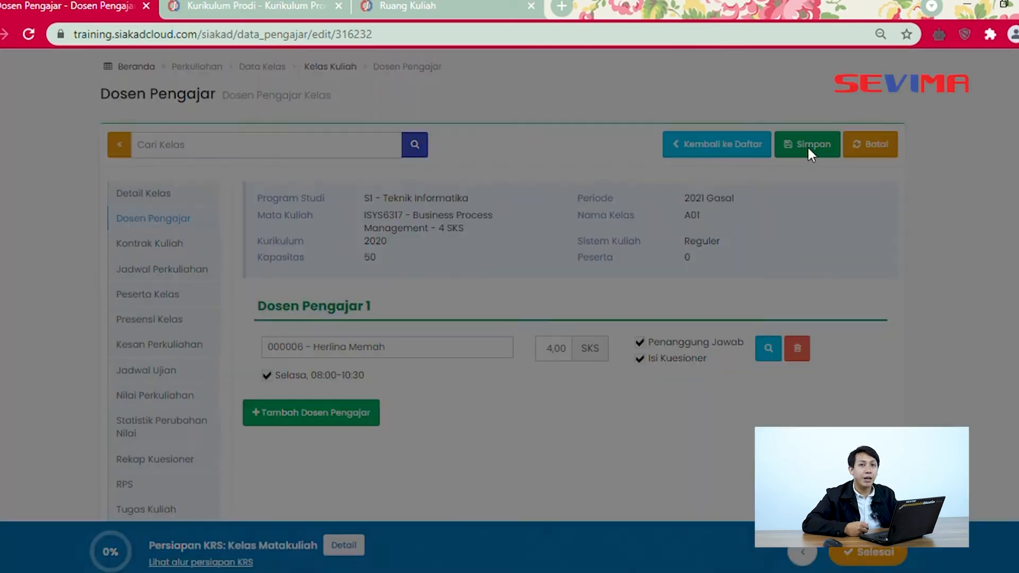
pyautogui.click(680, 153)
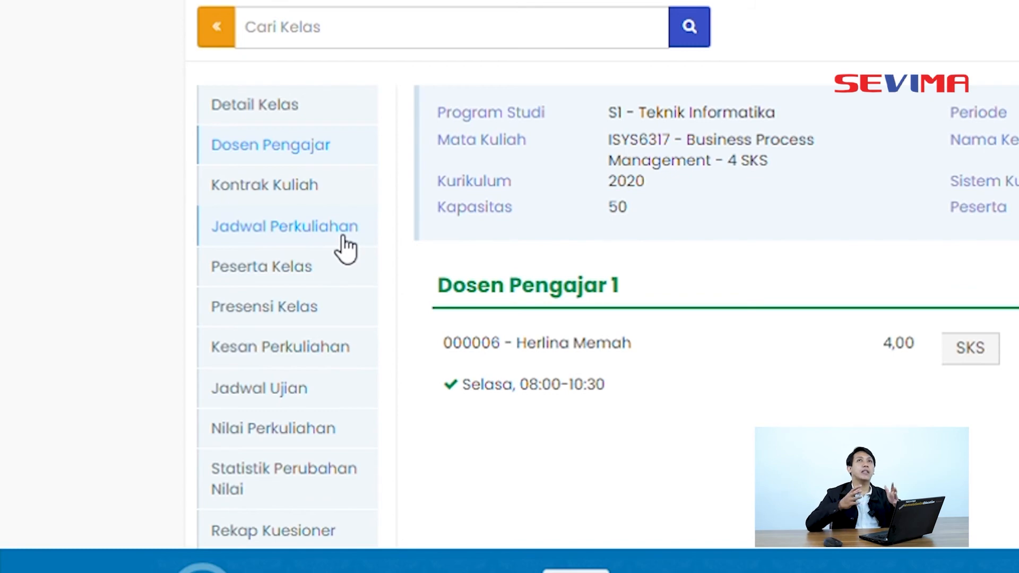
# Step: Generate the lecture schedule plan for the class with Buat perencanaan in Jadwal Perkuliahan and confirm it
pyautogui.click(346, 248)
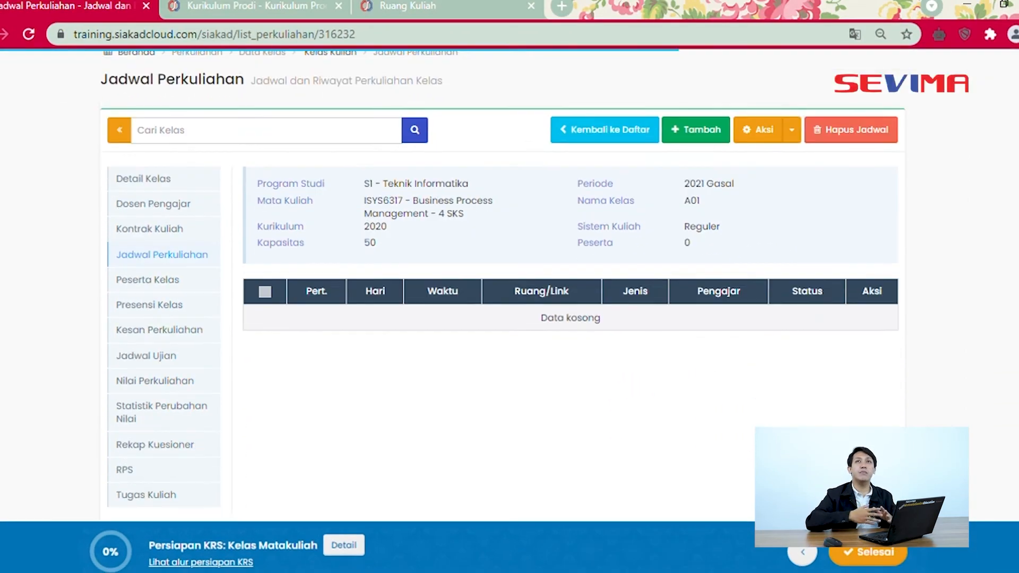
pyautogui.scroll(-1, 510, 266)
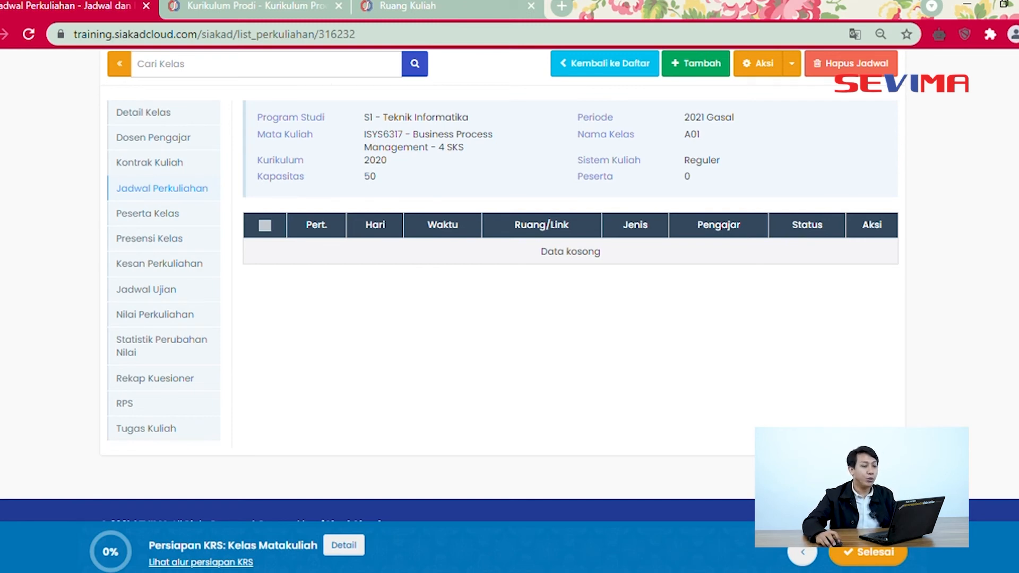
pyautogui.scroll(2, 503, 287)
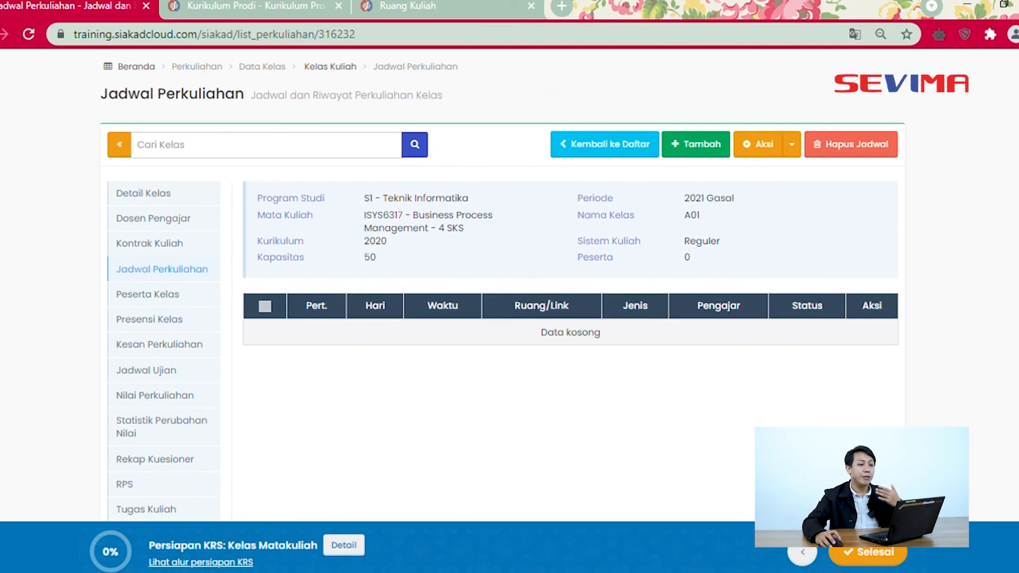
pyautogui.click(791, 144)
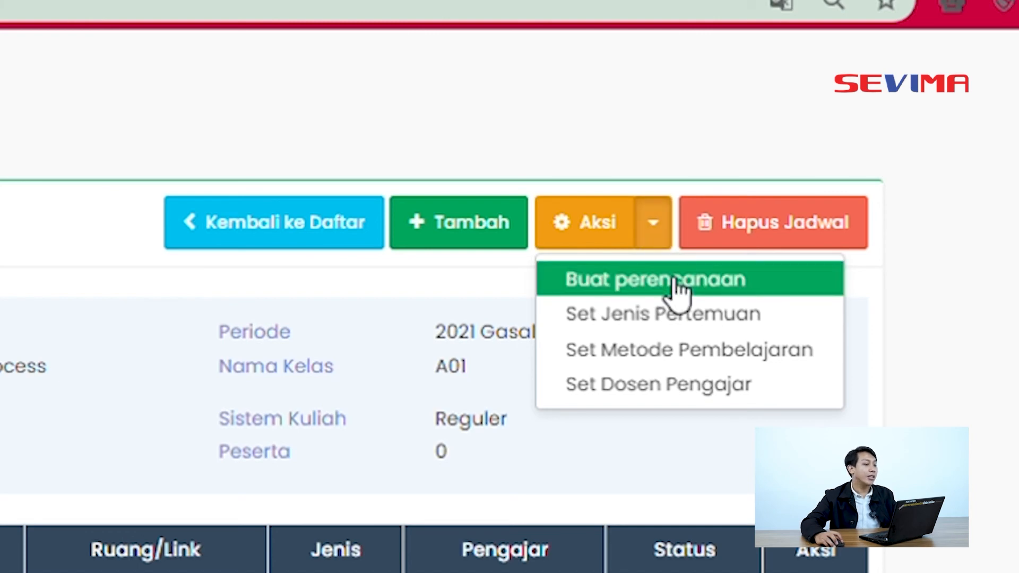
pyautogui.click(675, 282)
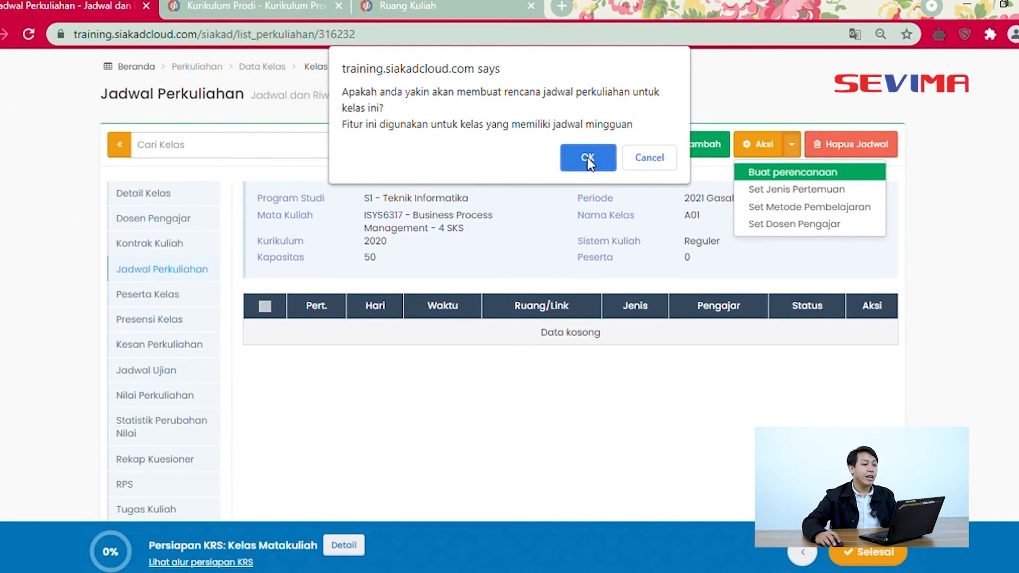
pyautogui.click(587, 157)
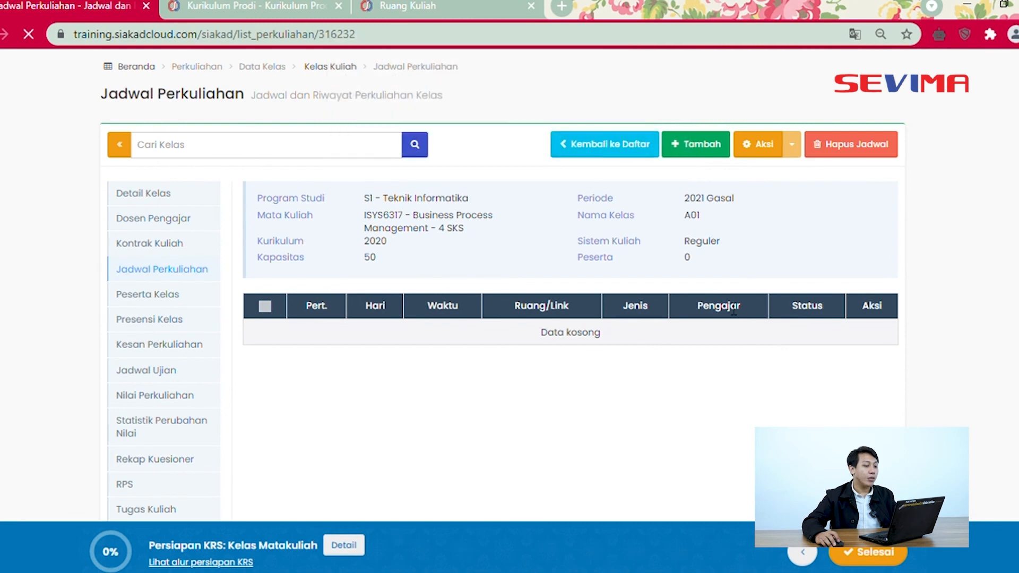
# Step: Review the generated meeting list and compare the first meeting's date with the Tgl. Mulai in Detail Kelas
pyautogui.scroll(-6, 726, 312)
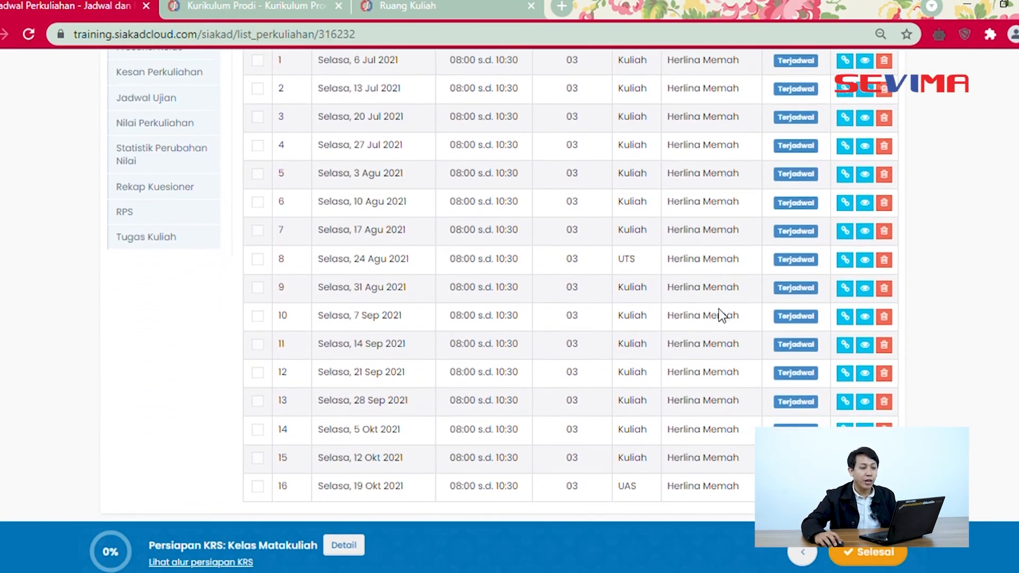
pyautogui.scroll(2, 722, 315)
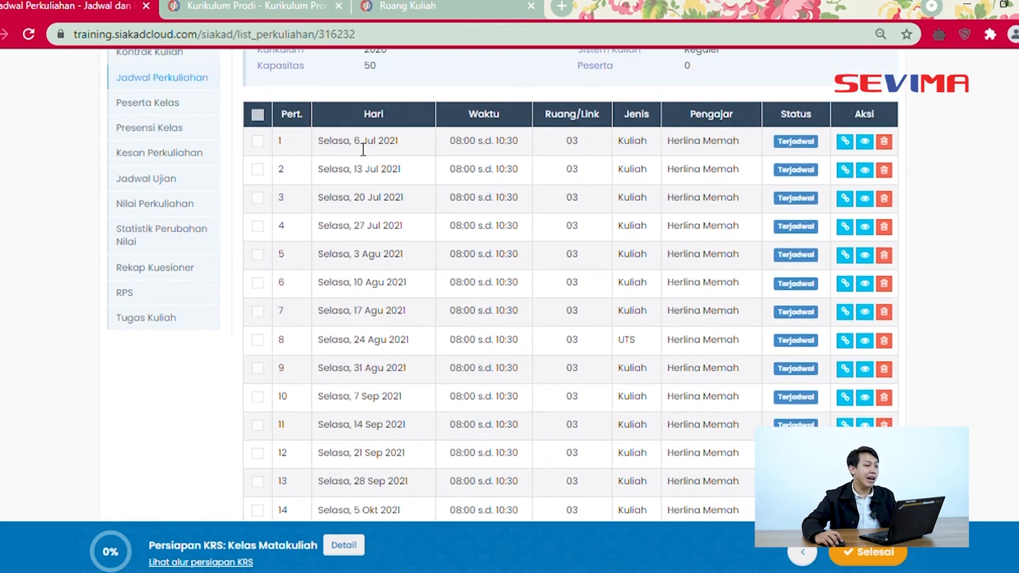
pyautogui.moveTo(363, 149); pyautogui.dragTo(402, 147)
pyautogui.click(402, 148)
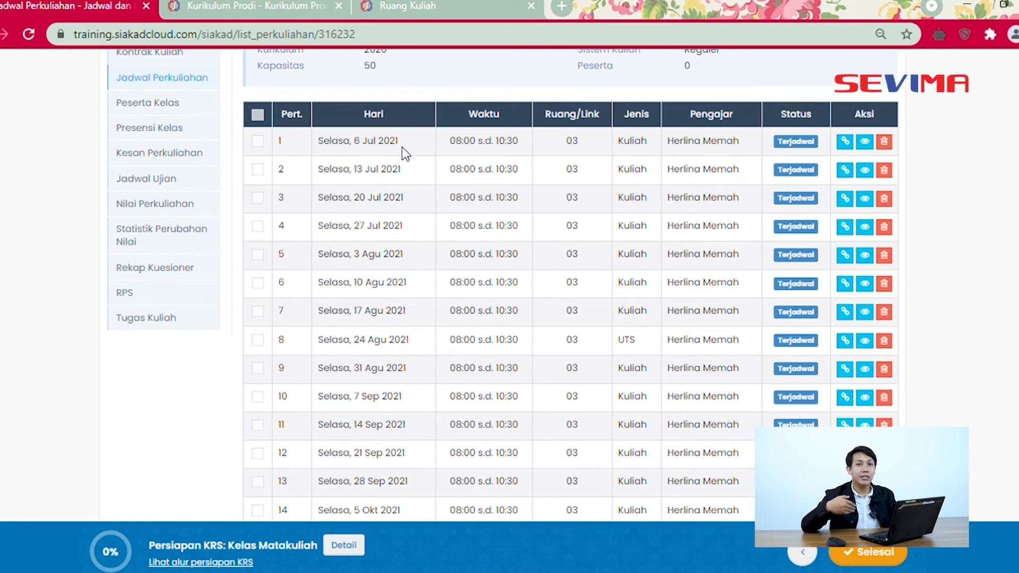
pyautogui.scroll(3, 402, 148)
pyautogui.click(177, 169)
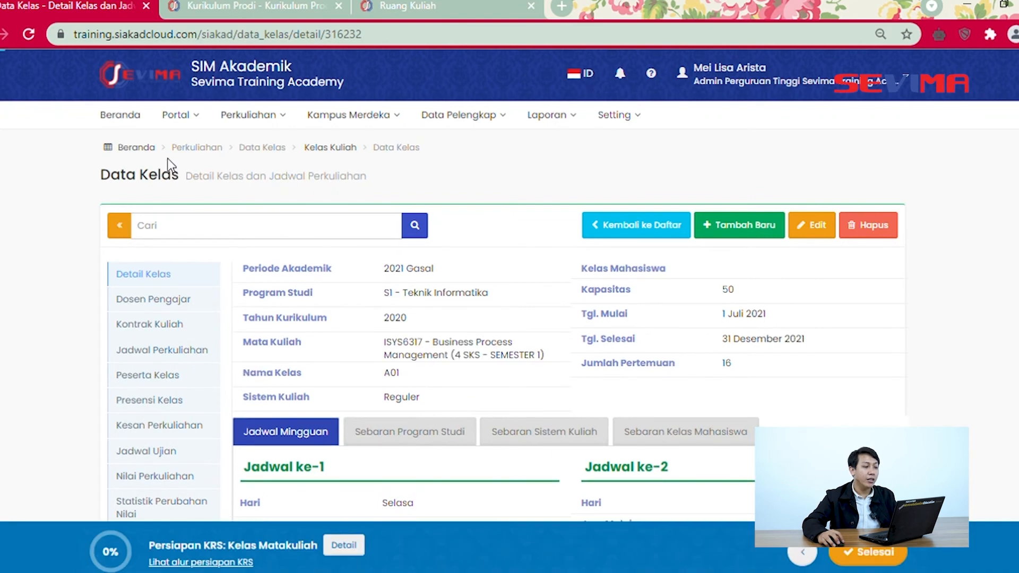
pyautogui.moveTo(722, 314); pyautogui.dragTo(766, 321)
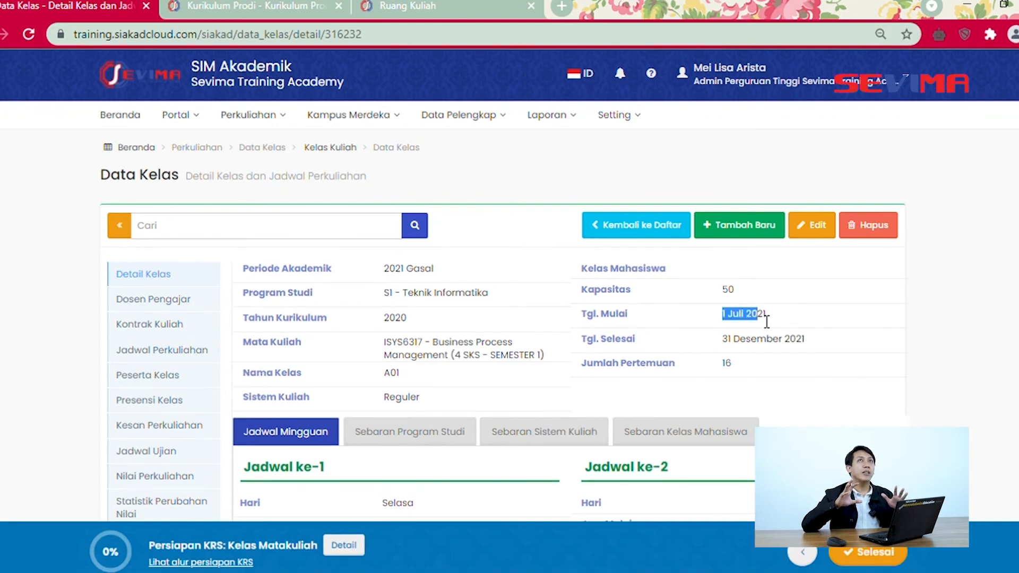
# Step: Reopen the Jadwal Perkuliahan list, examine the editable fields of meeting 2, and return to the list without saving
pyautogui.click(193, 360)
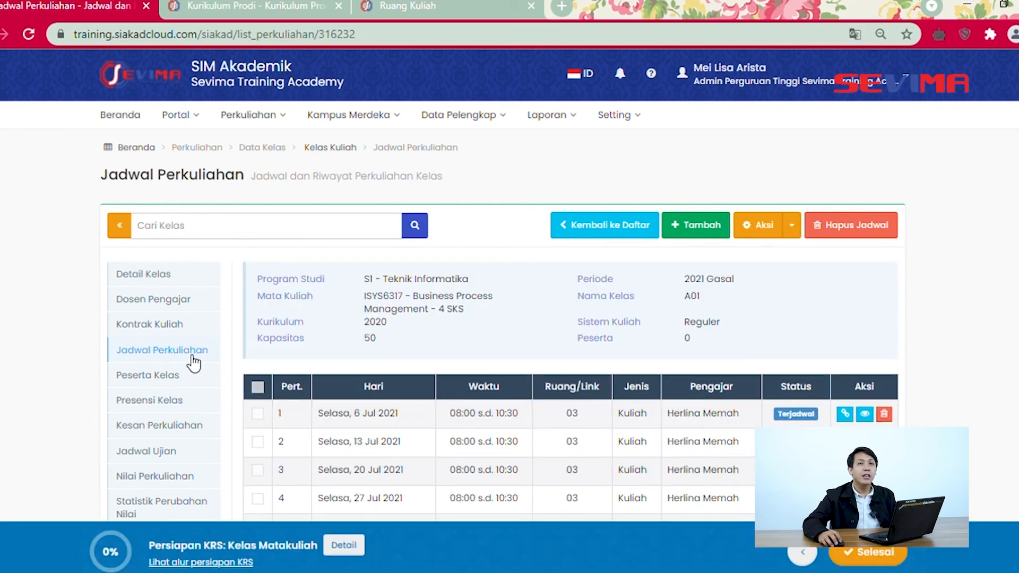
pyautogui.scroll(-5, 700, 347)
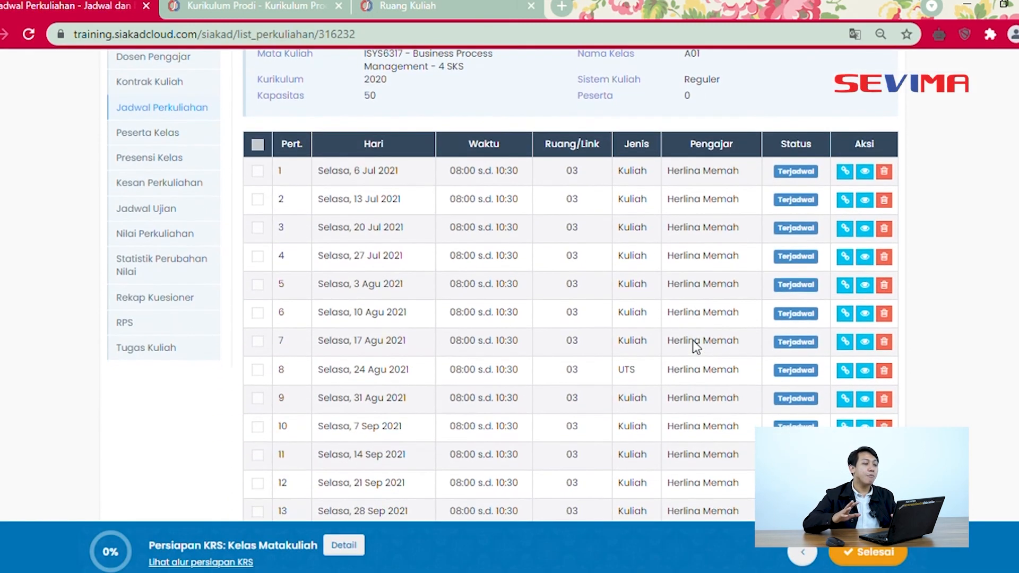
pyautogui.scroll(2, 701, 347)
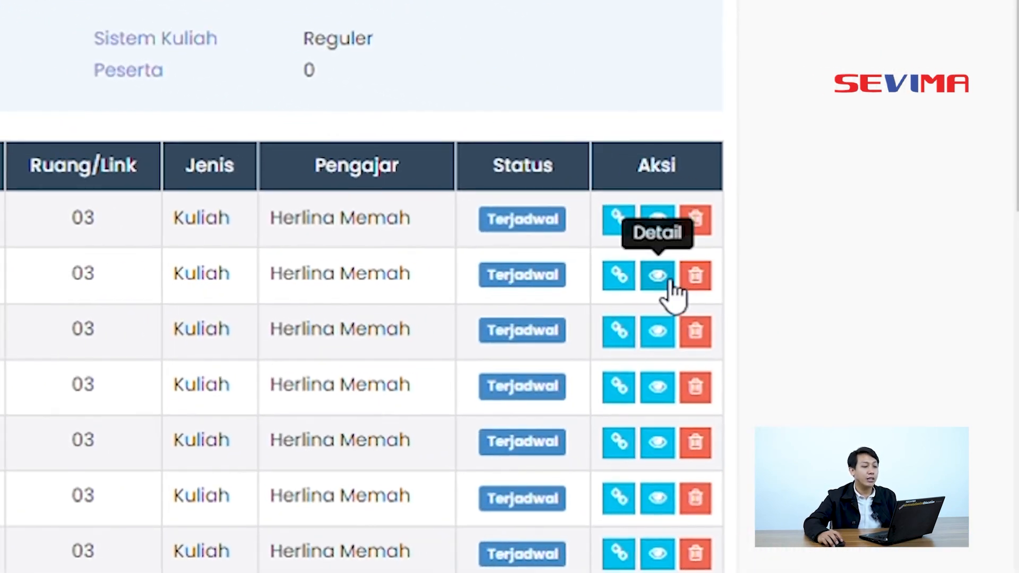
pyautogui.click(670, 283)
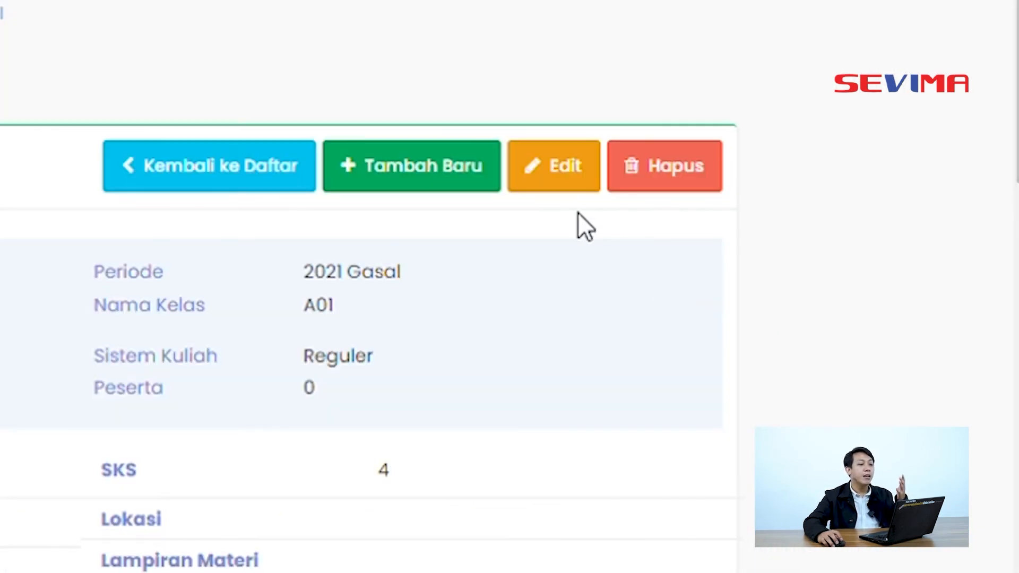
pyautogui.click(551, 186)
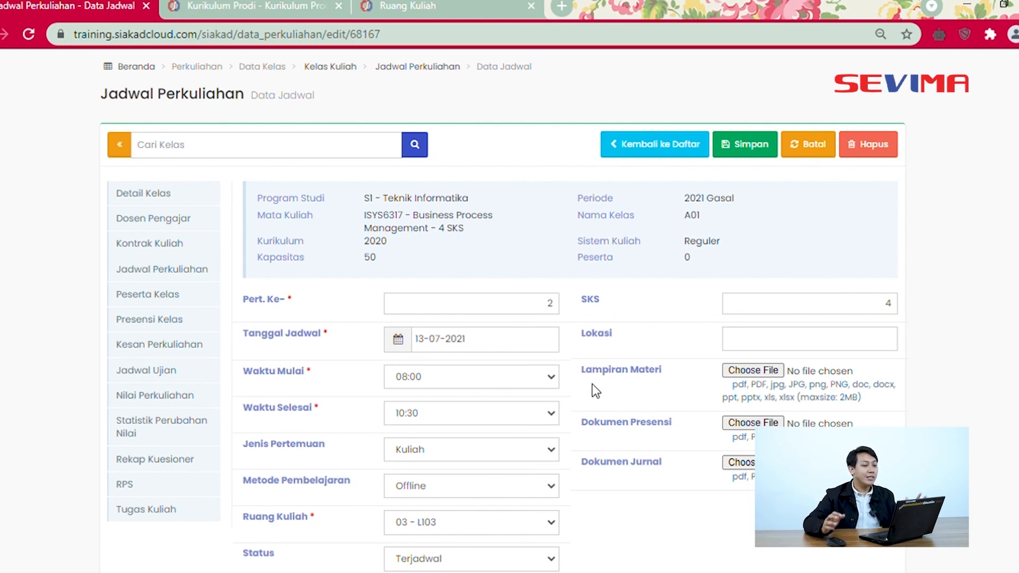
pyautogui.click(656, 149)
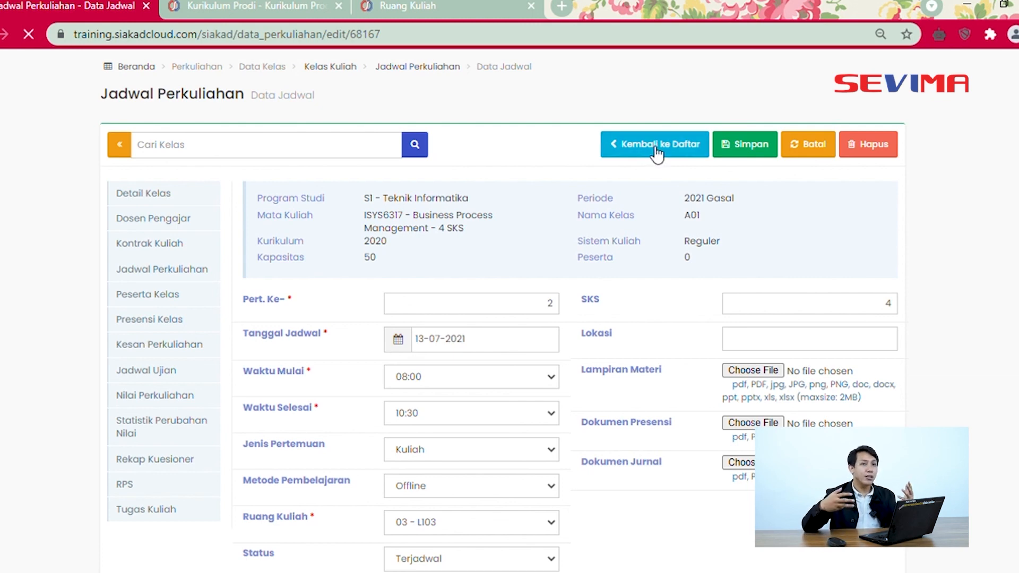